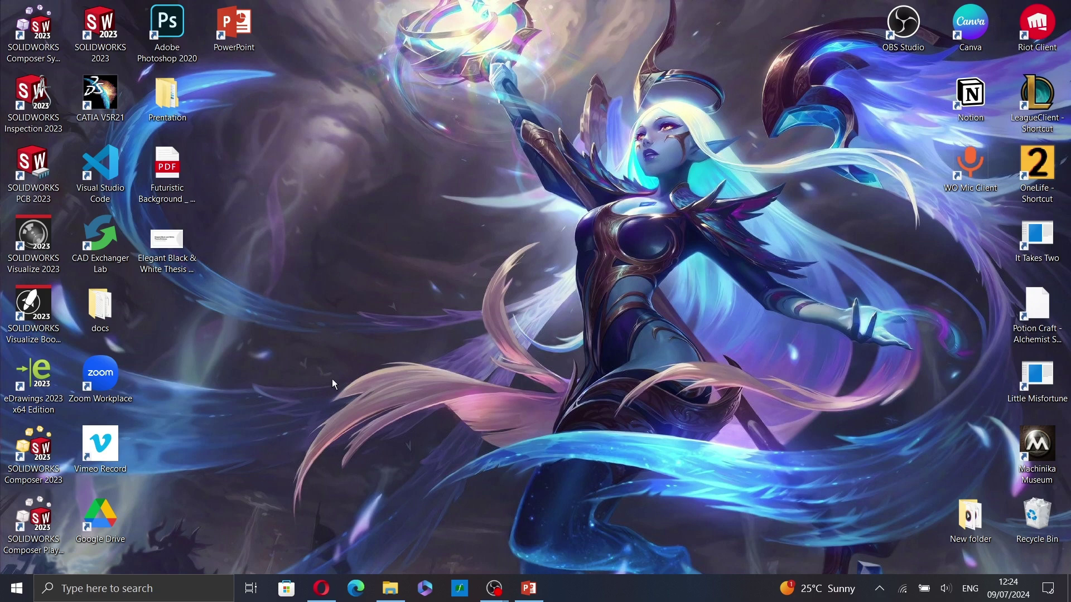
# Step: Restore the blank PowerPoint presentation window from the taskbar
pyautogui.click(529, 588)
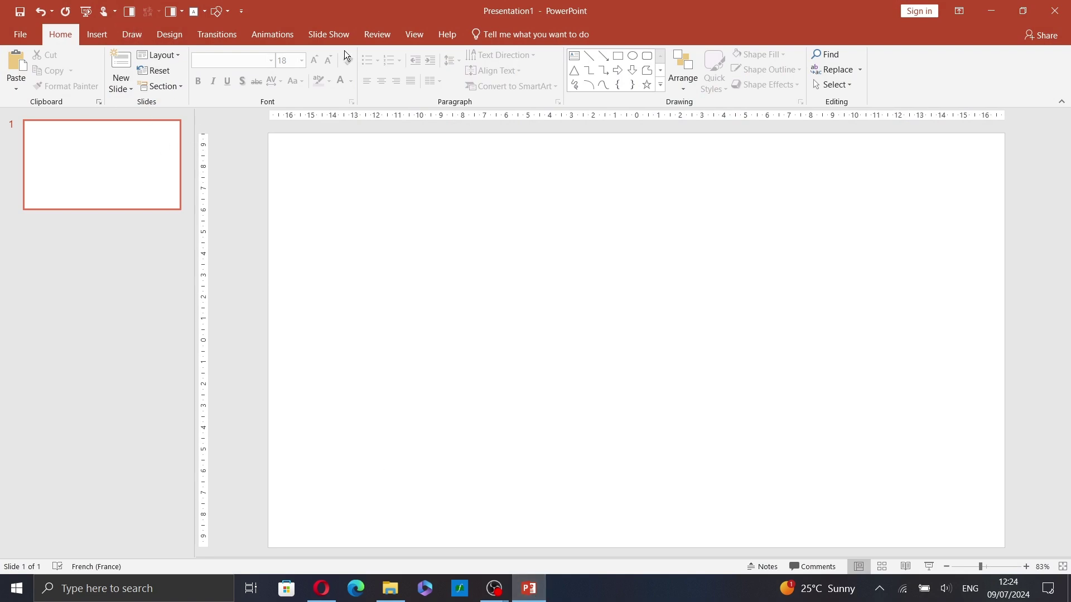
# Step: In Slide Master view, insert a new layout and delete all its placeholders
pyautogui.click(402, 36)
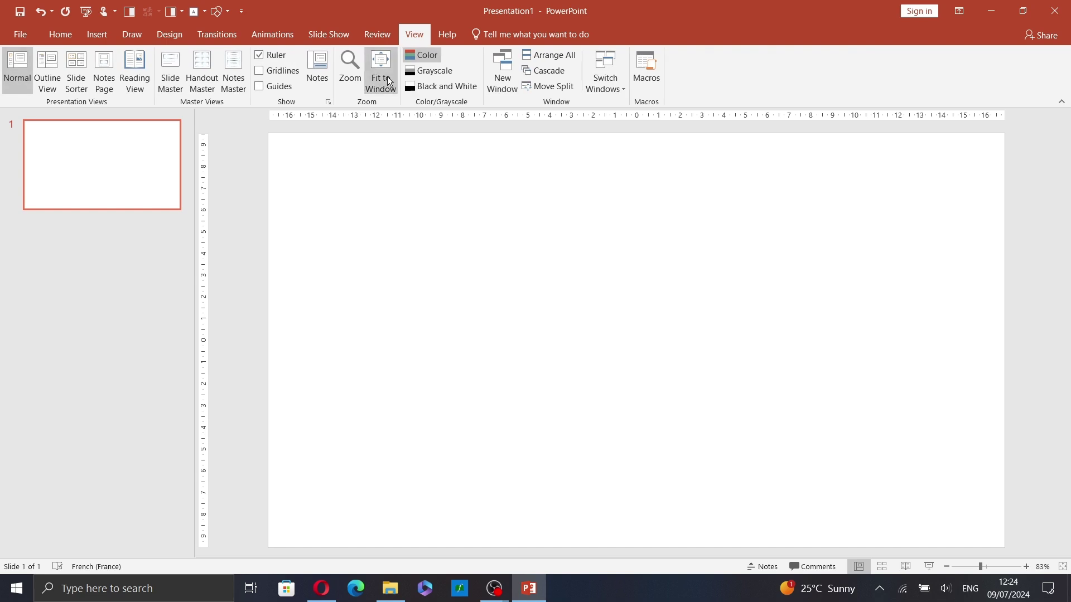
pyautogui.click(171, 61)
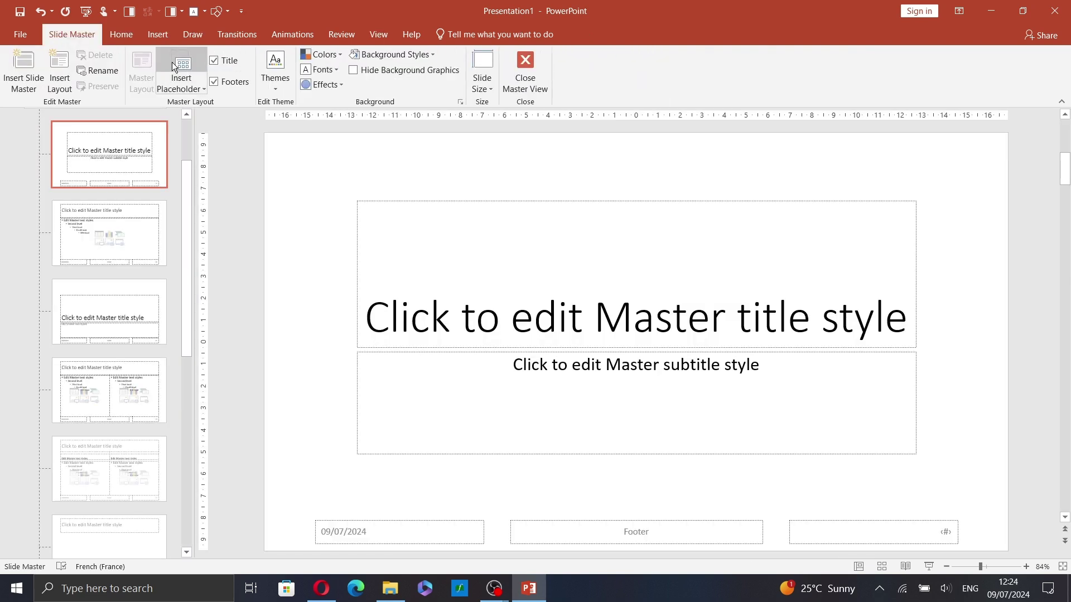
pyautogui.scroll(3, 92, 503)
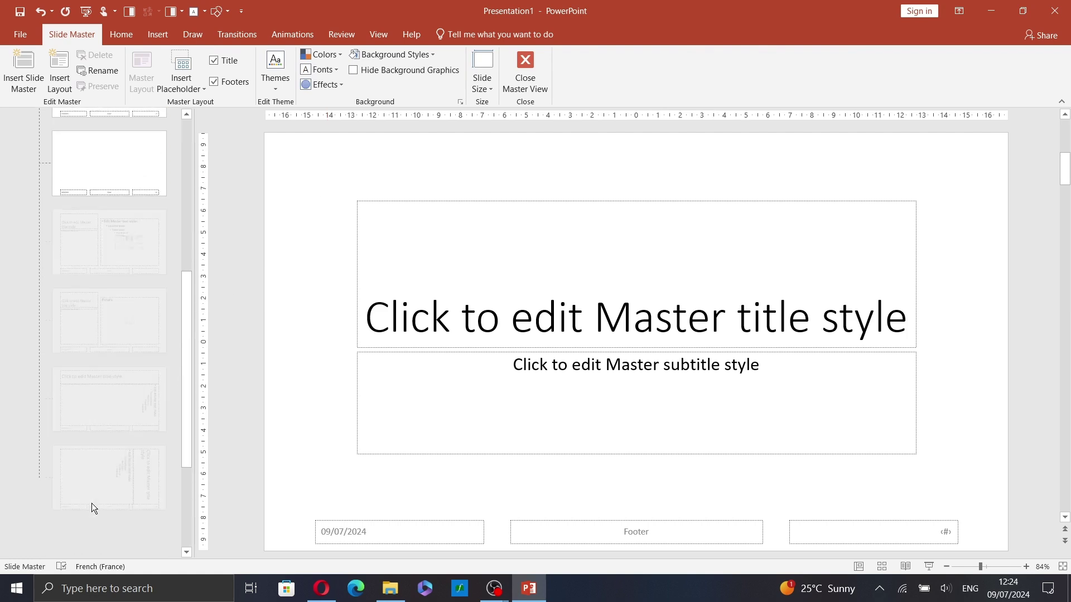
pyautogui.click(60, 74)
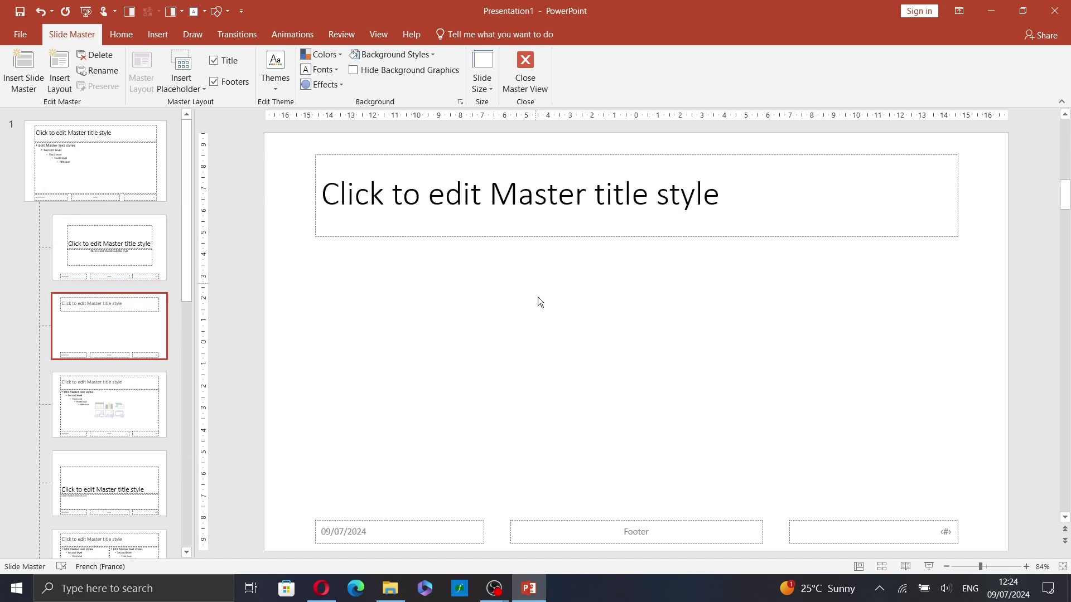
pyautogui.hotkey('ctrl', 'a')
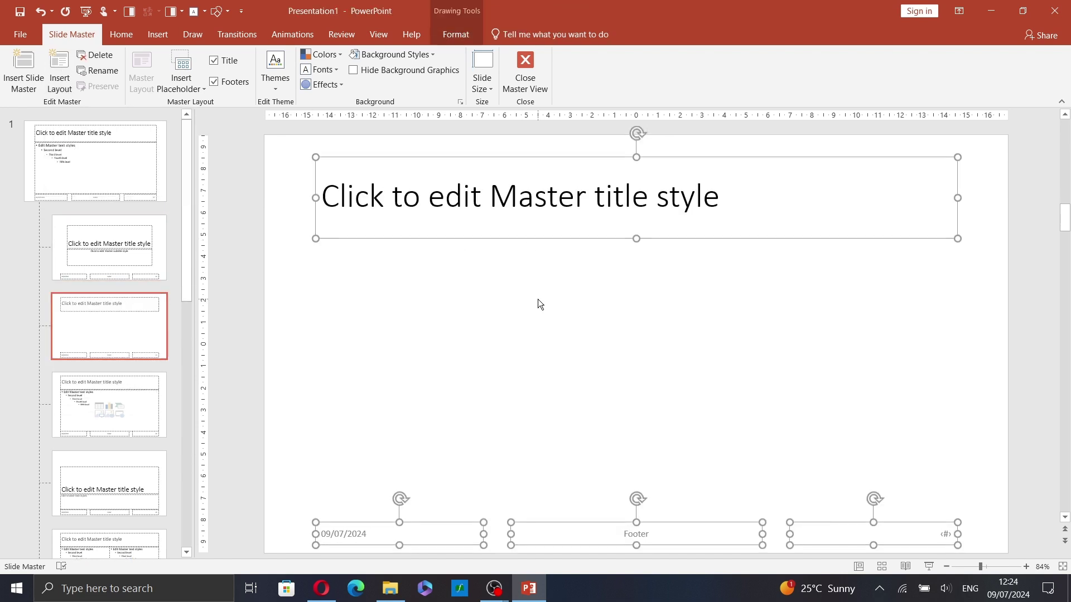
pyautogui.press('Delete')
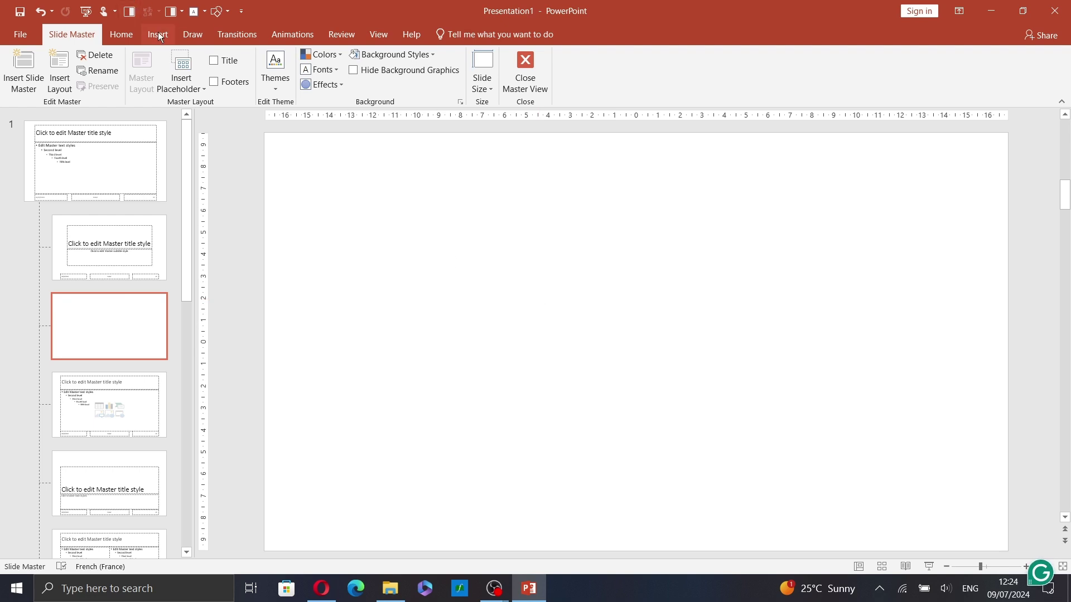
# Step: Insert the middle online Beach picture with white sand, turquoise water and hills
pyautogui.click(158, 34)
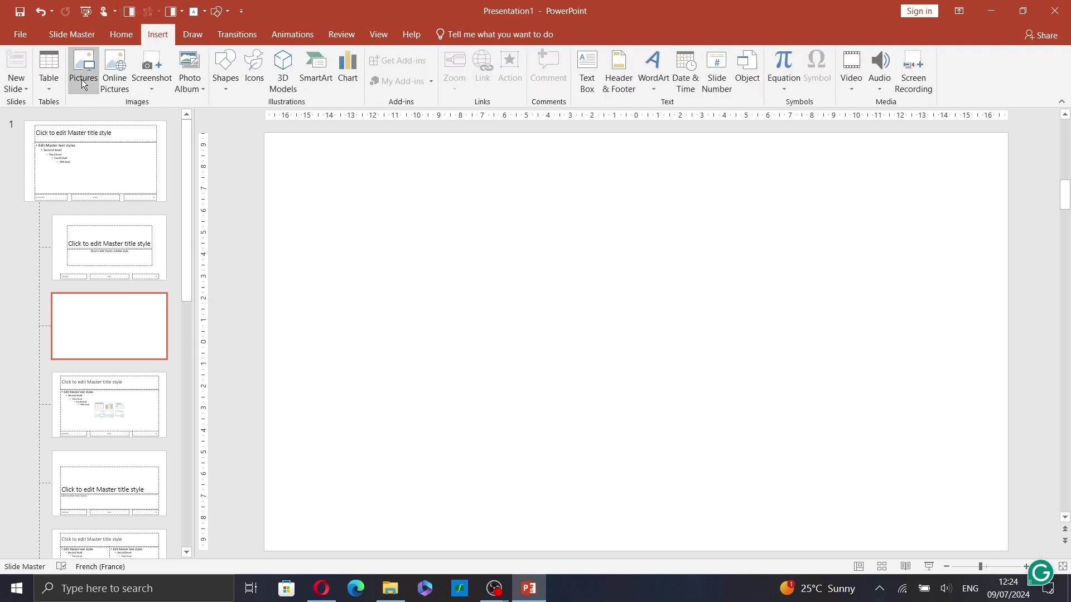
pyautogui.click(113, 88)
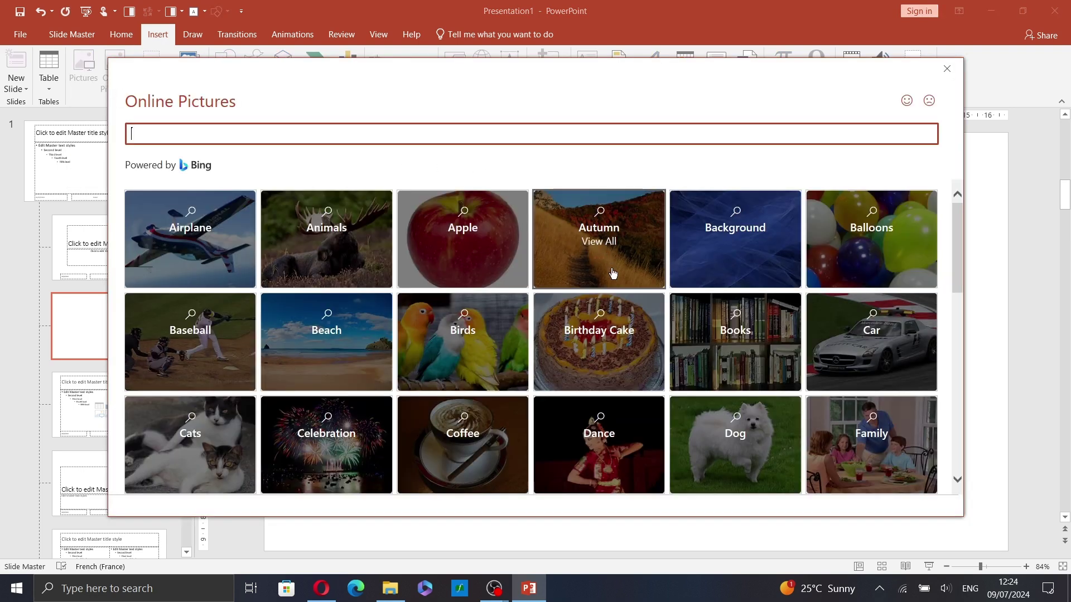
pyautogui.click(366, 347)
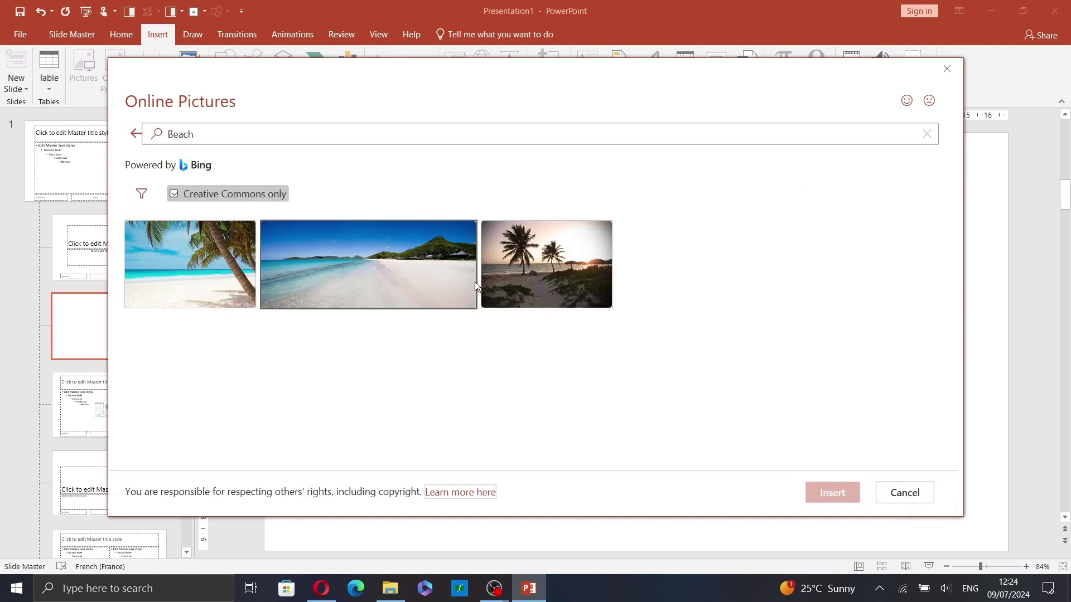
pyautogui.click(369, 263)
pyautogui.click(817, 493)
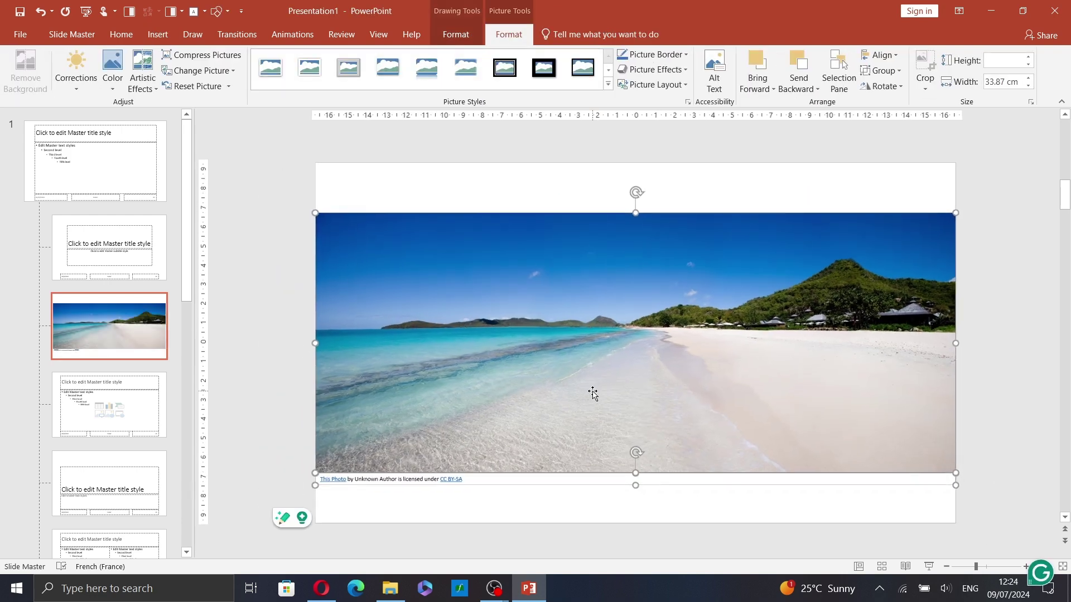
# Step: Move the photo credit caption down to the slide's bottom edge
pyautogui.moveTo(476, 491); pyautogui.dragTo(475, 486)
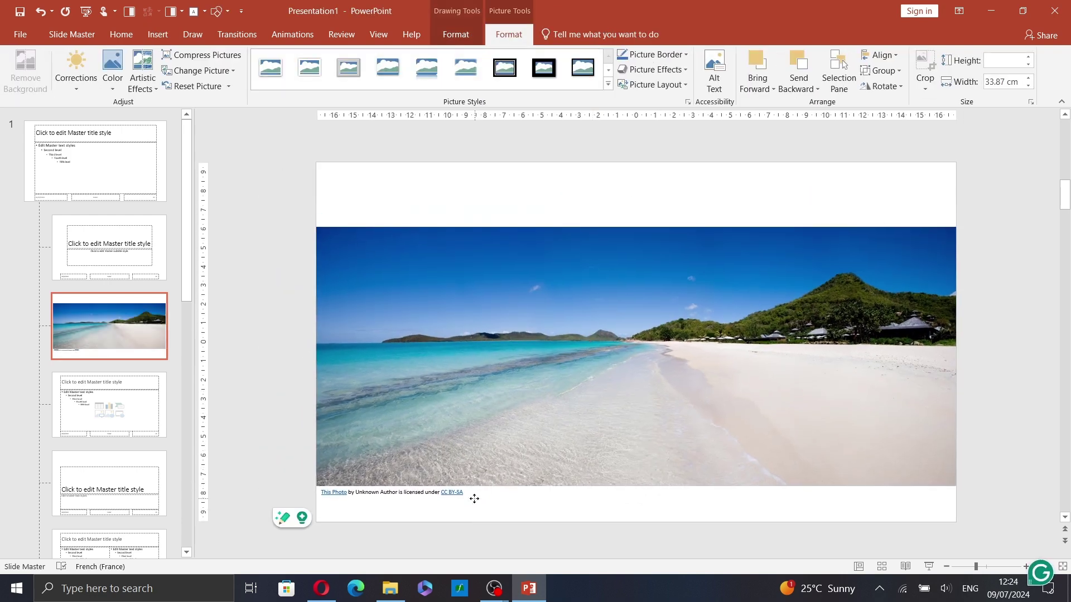
pyautogui.click(476, 503)
pyautogui.click(474, 484)
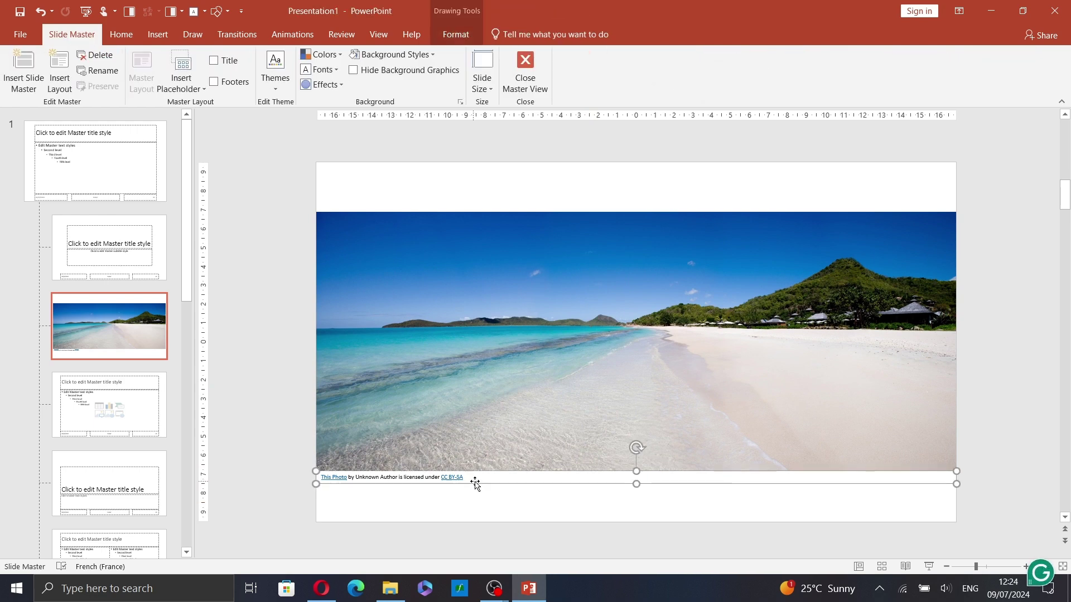
pyautogui.moveTo(472, 493); pyautogui.dragTo(468, 523)
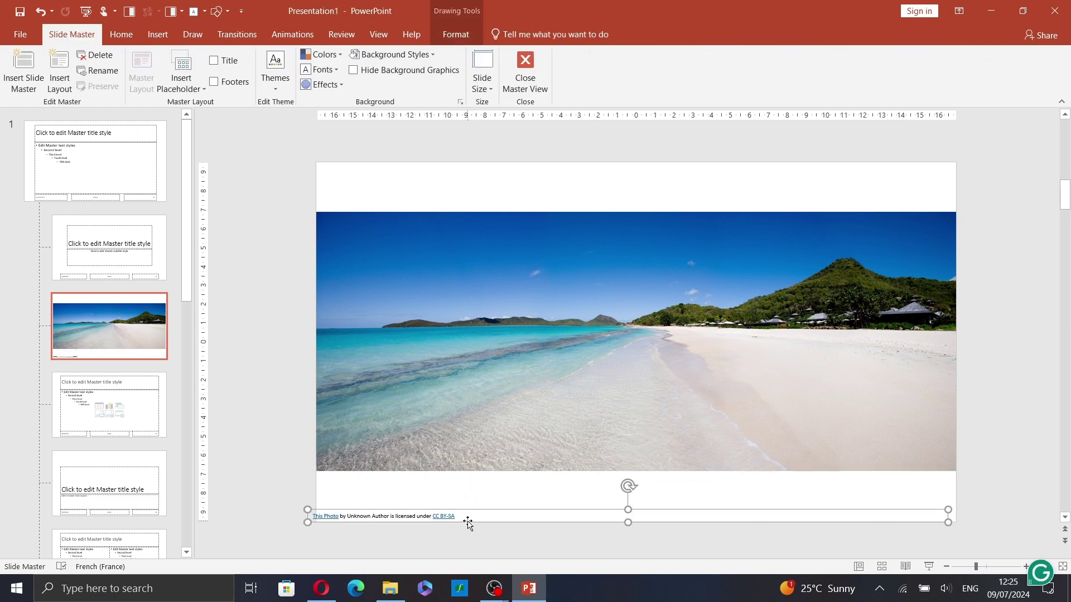
pyautogui.click(468, 535)
# Step: Stretch the beach photo's top and bottom edges to the slide edges
pyautogui.click(615, 254)
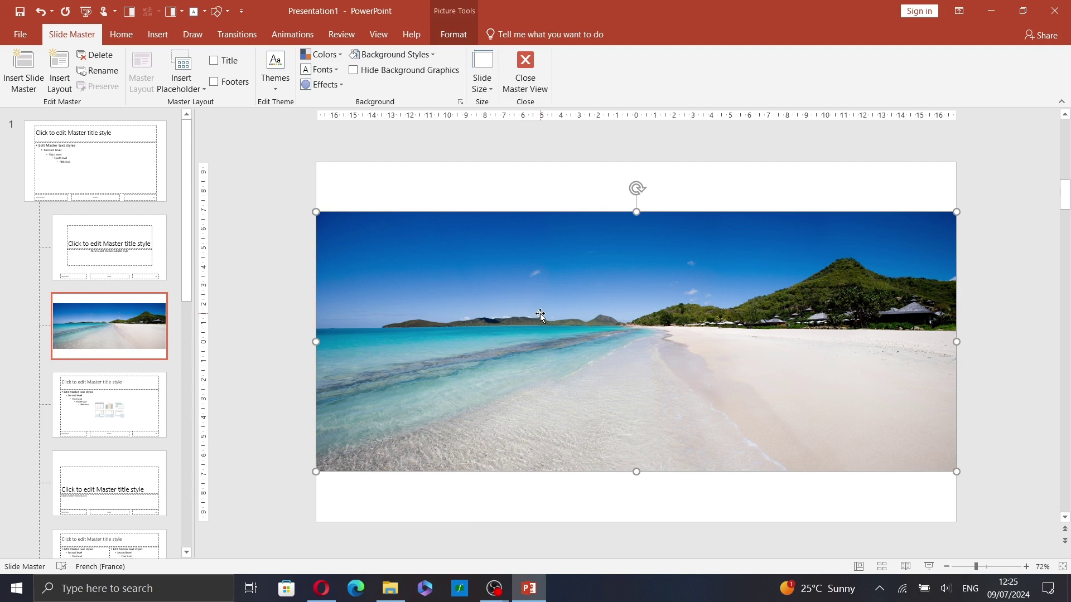
pyautogui.click(453, 35)
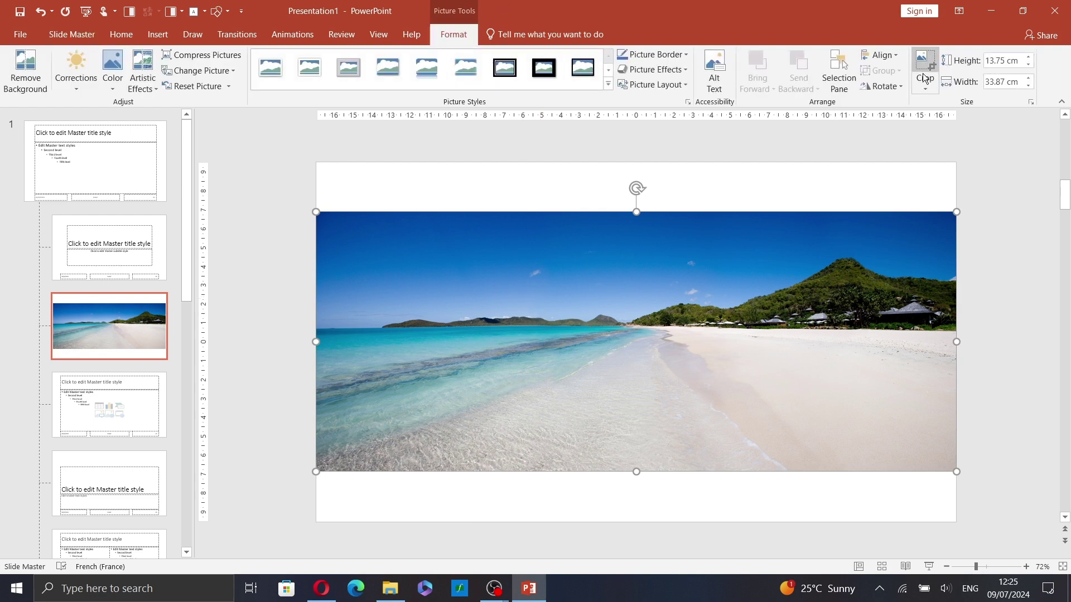
pyautogui.moveTo(635, 211); pyautogui.dragTo(632, 162)
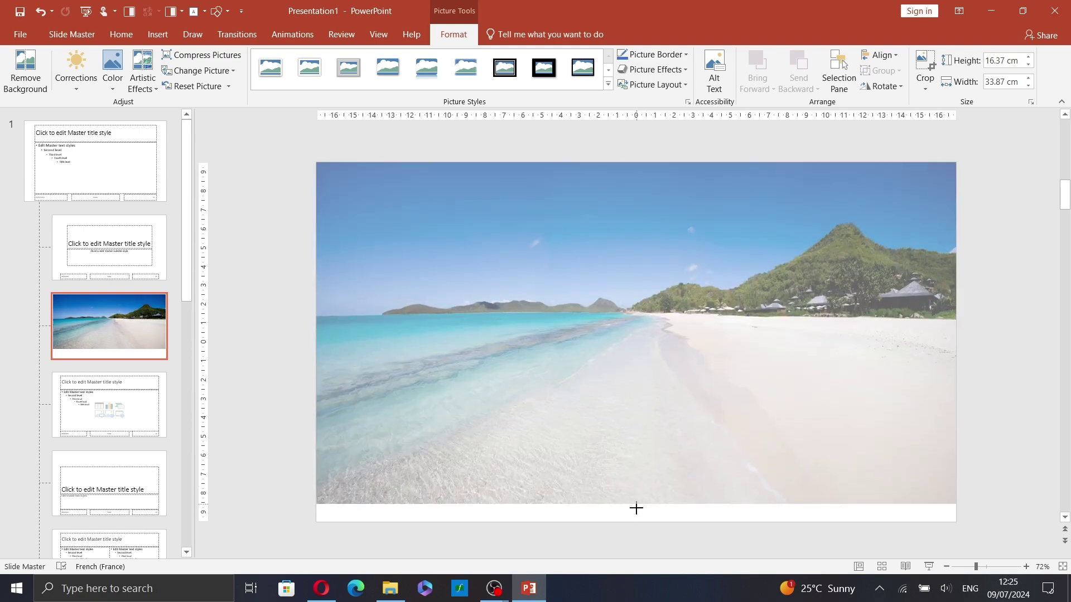
pyautogui.moveTo(635, 472); pyautogui.dragTo(636, 521)
# Step: Draw an oval circle at the slide's top-left corner
pyautogui.click(1006, 348)
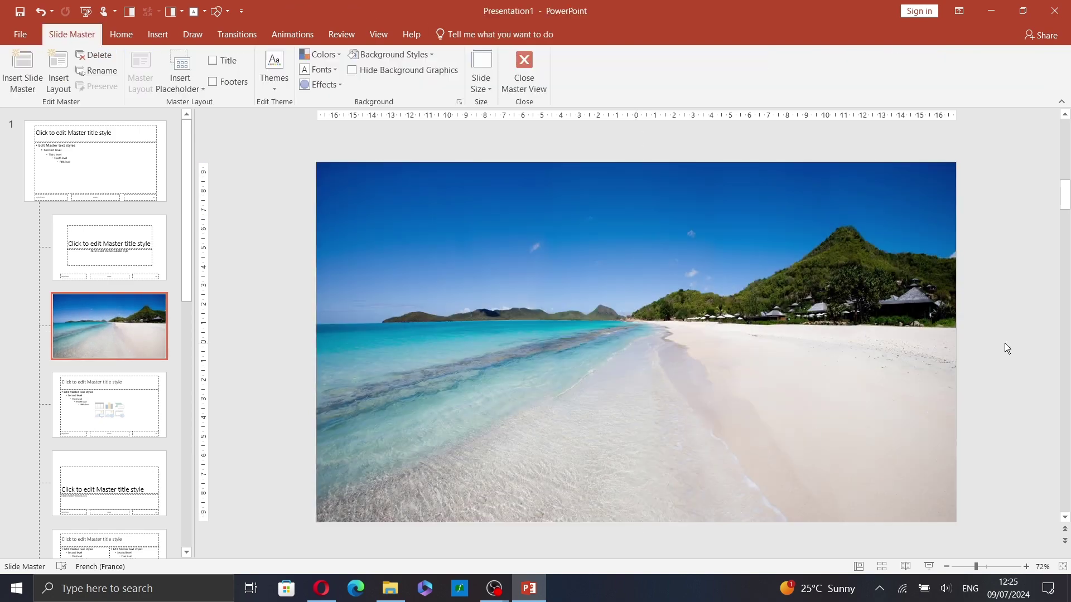
pyautogui.click(157, 35)
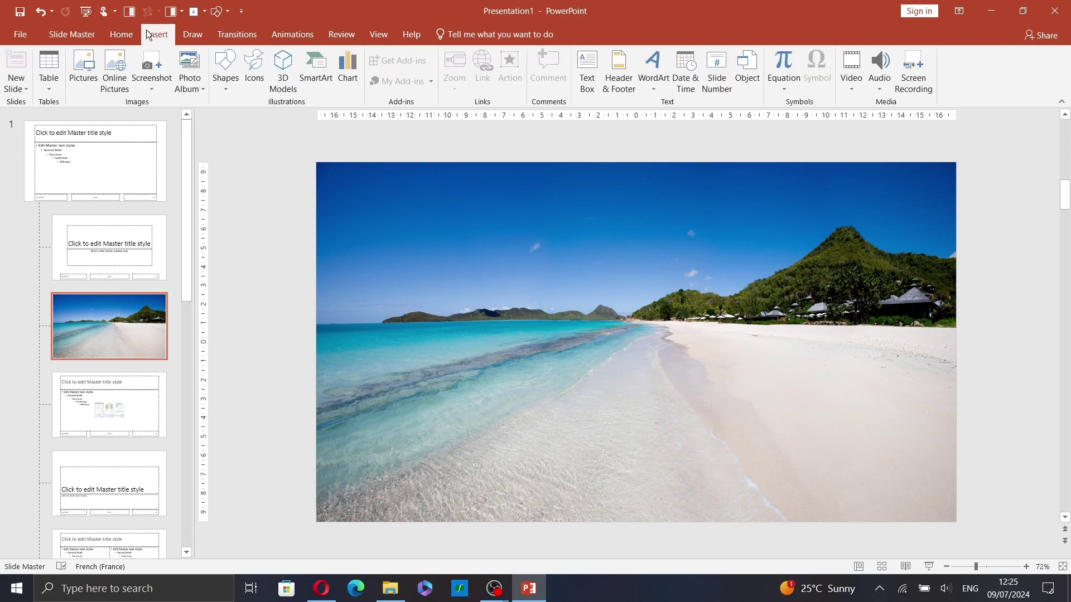
pyautogui.click(225, 89)
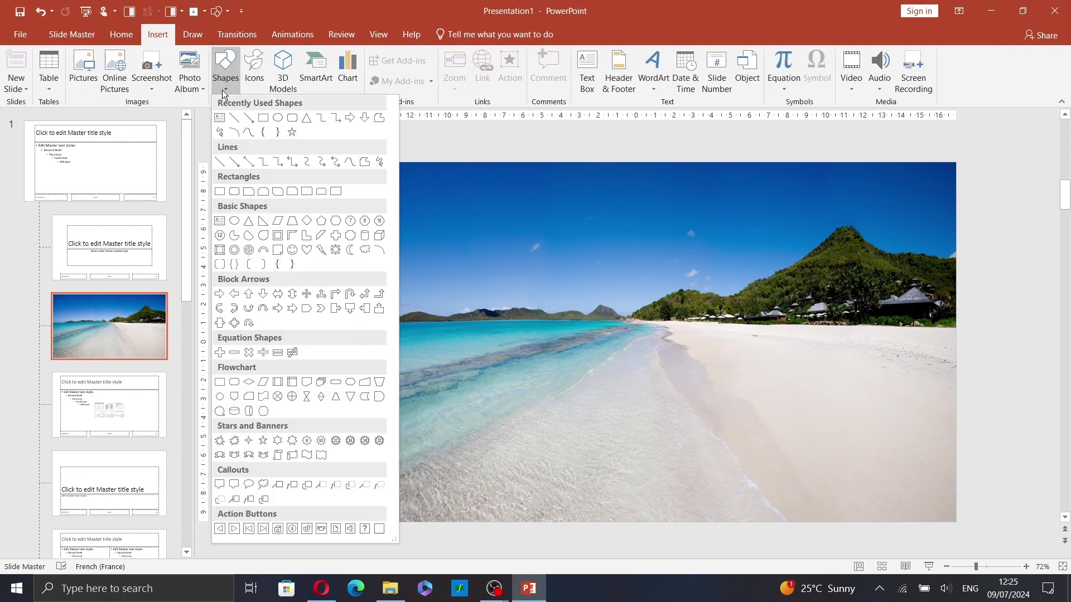
pyautogui.click(277, 116)
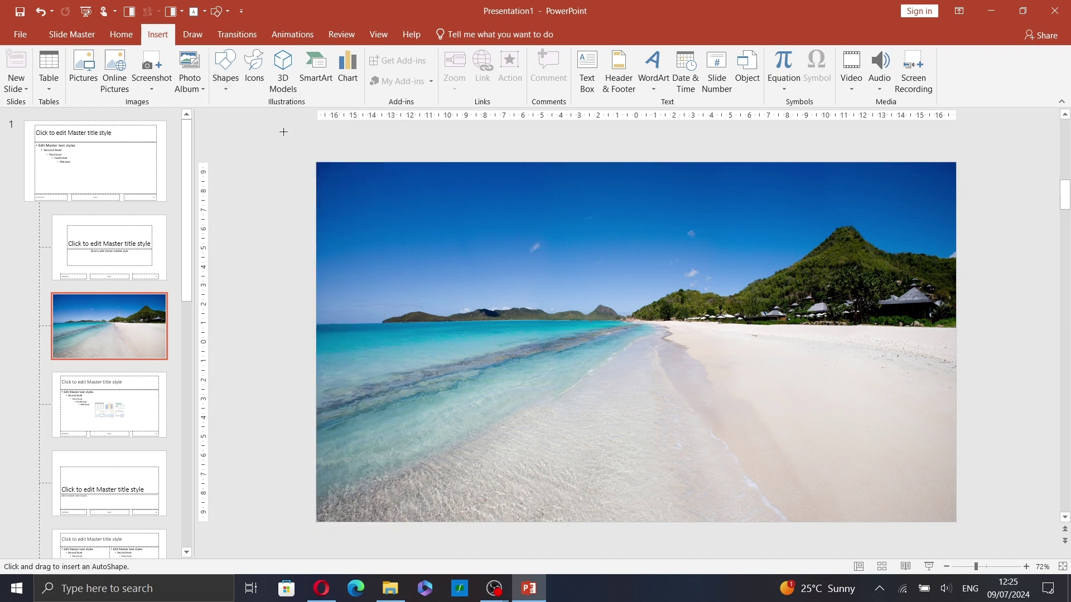
pyautogui.moveTo(283, 131)
pyautogui.mouseDown()
pyautogui.moveTo(419, 296)
pyautogui.moveTo(366, 262)
pyautogui.mouseUp()
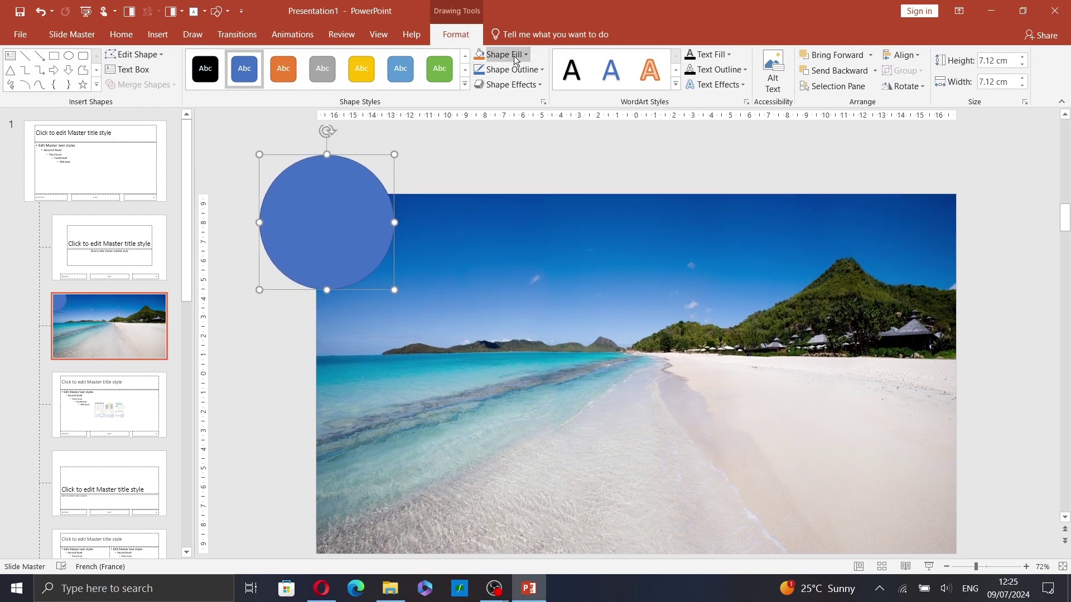
# Step: Make the circle white with no outline, and draw a line rightward from its centre
pyautogui.click(540, 69)
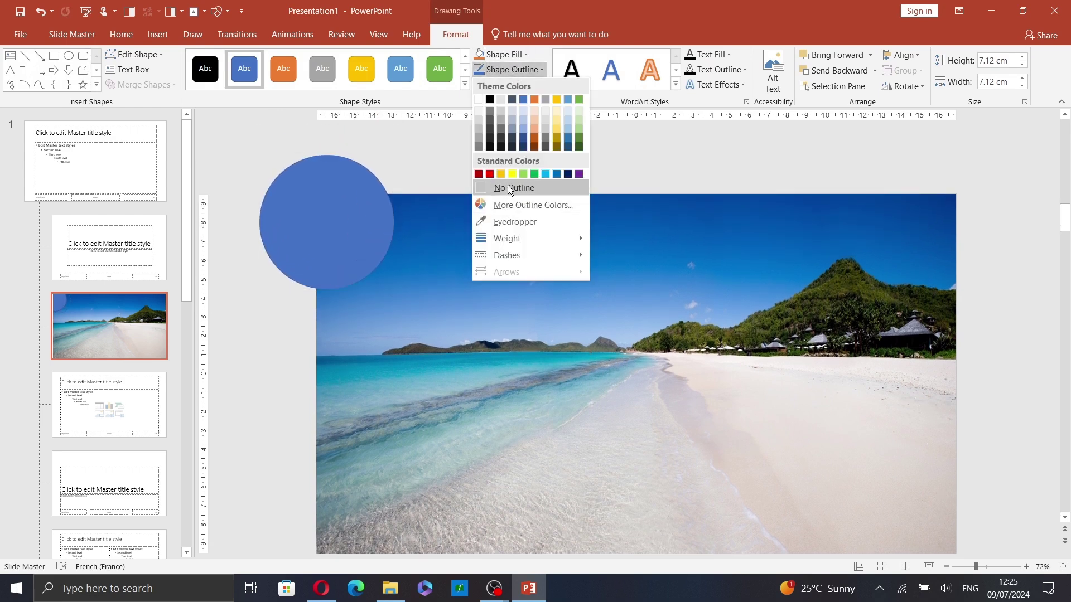
pyautogui.click(507, 188)
pyautogui.click(500, 54)
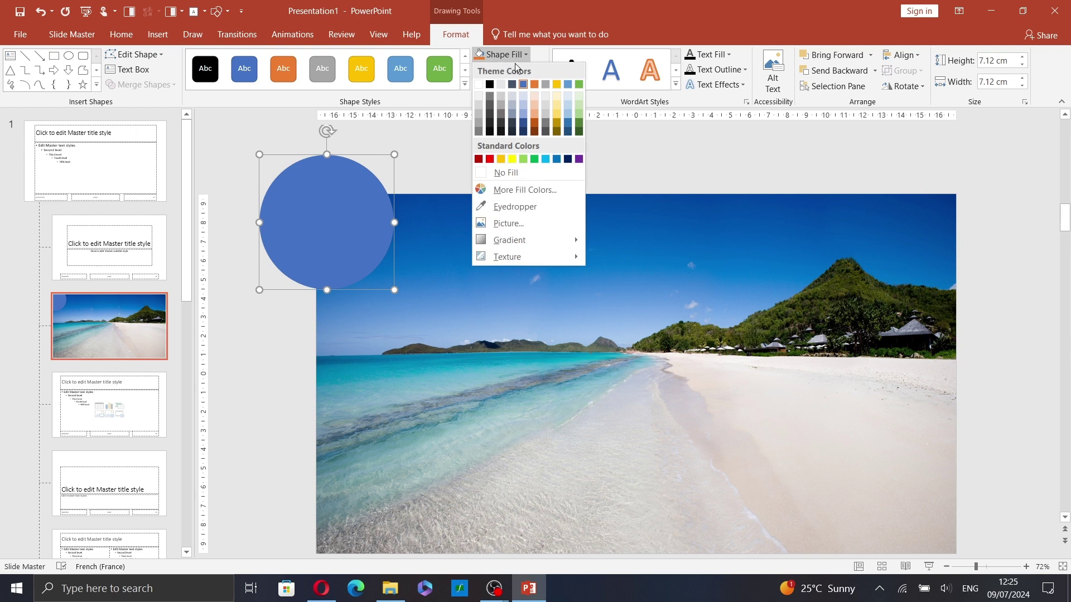
pyautogui.click(481, 84)
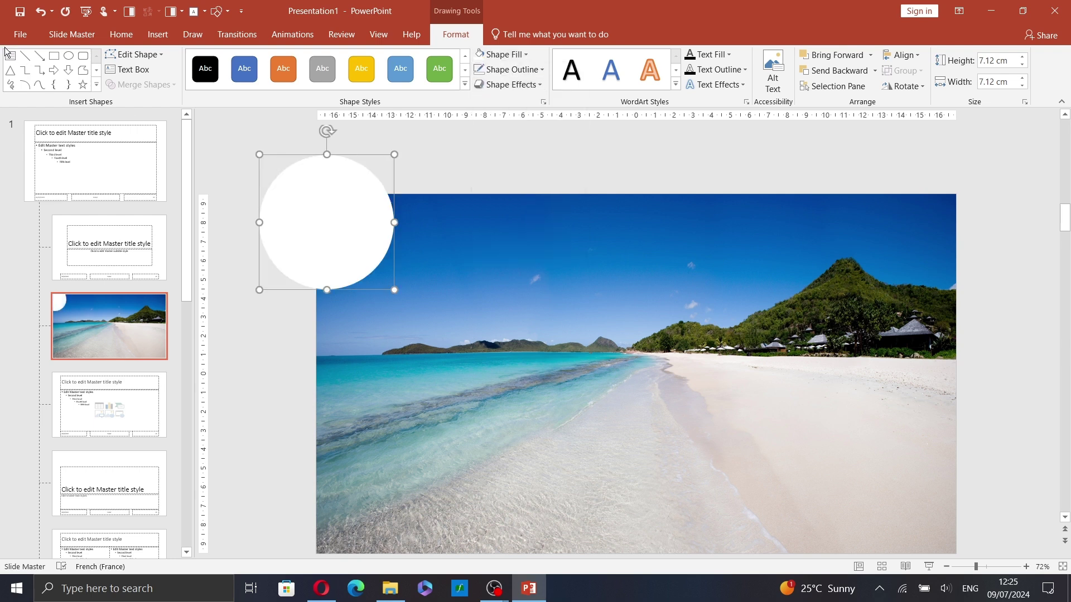
pyautogui.click(25, 56)
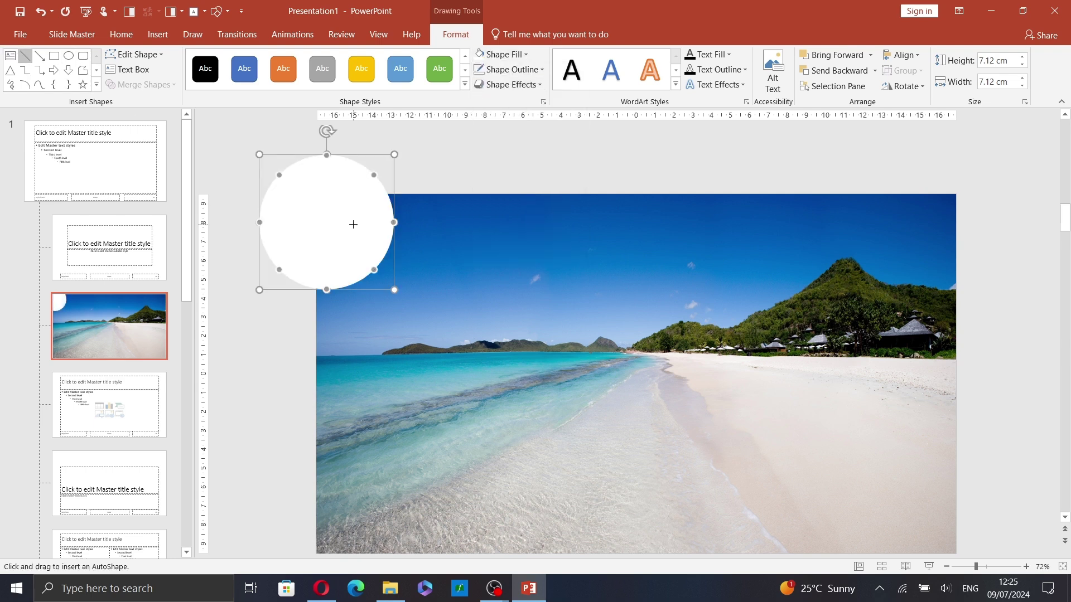
pyautogui.moveTo(353, 225); pyautogui.dragTo(481, 228)
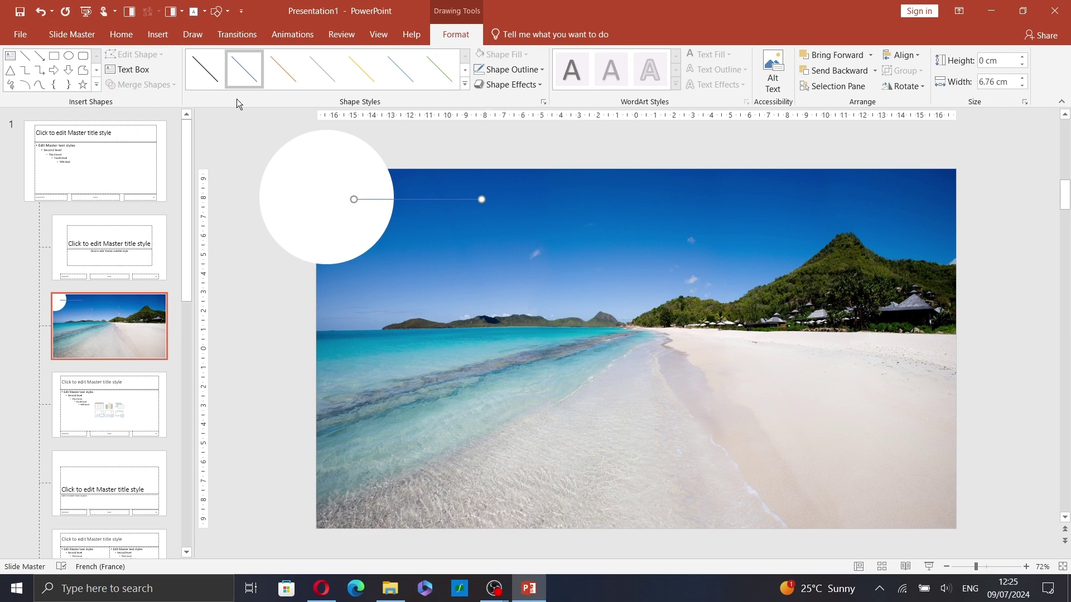
# Step: Make the line white and heavier, then place a duplicate at the photo's bottom-right corner
pyautogui.click(512, 69)
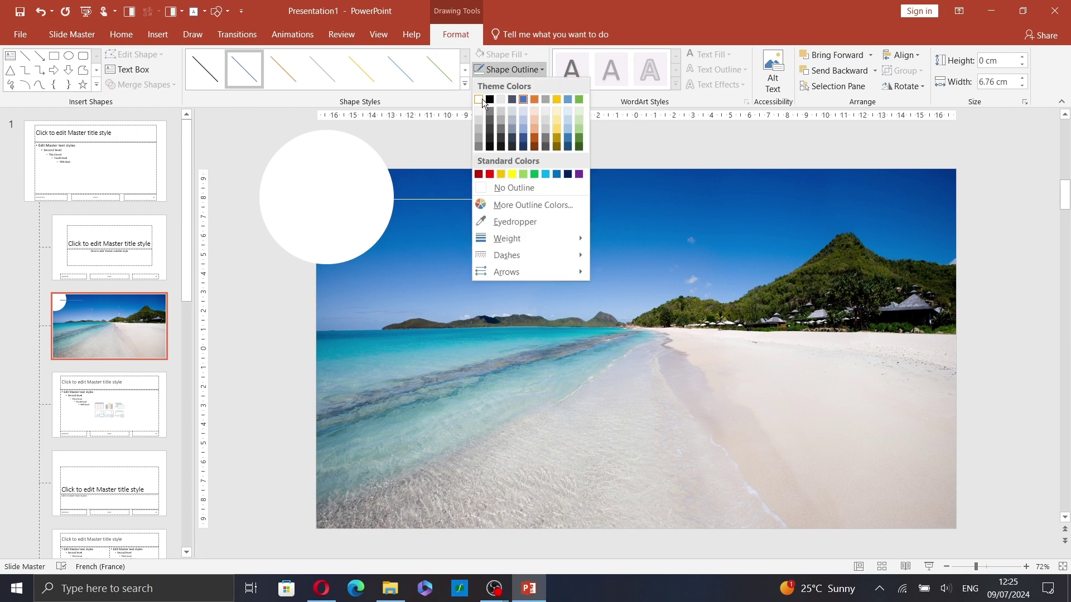
pyautogui.click(484, 105)
pyautogui.click(512, 69)
pyautogui.moveTo(507, 238)
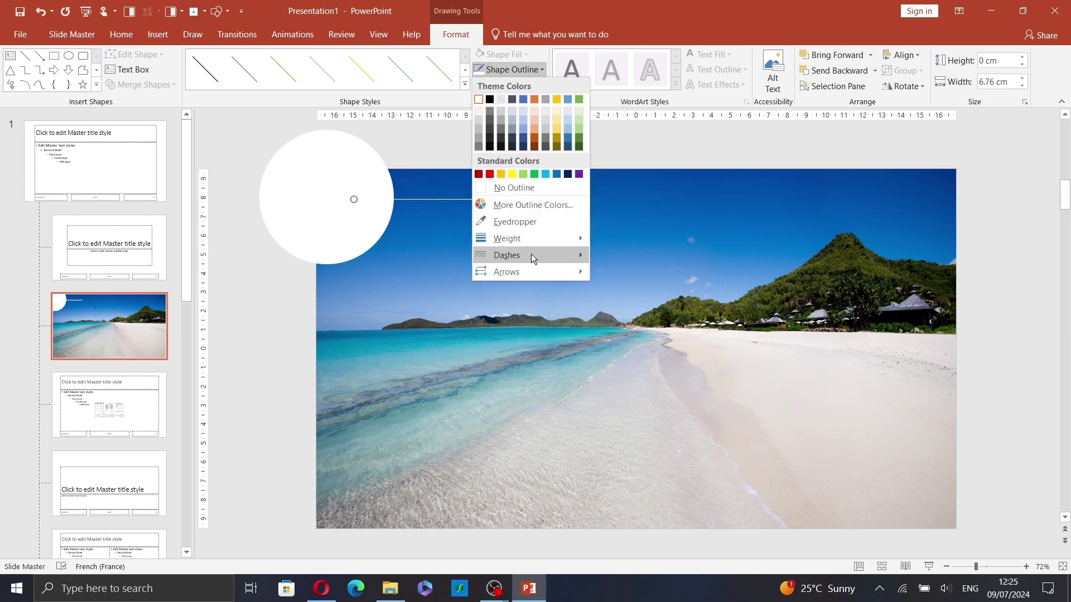
pyautogui.click(643, 281)
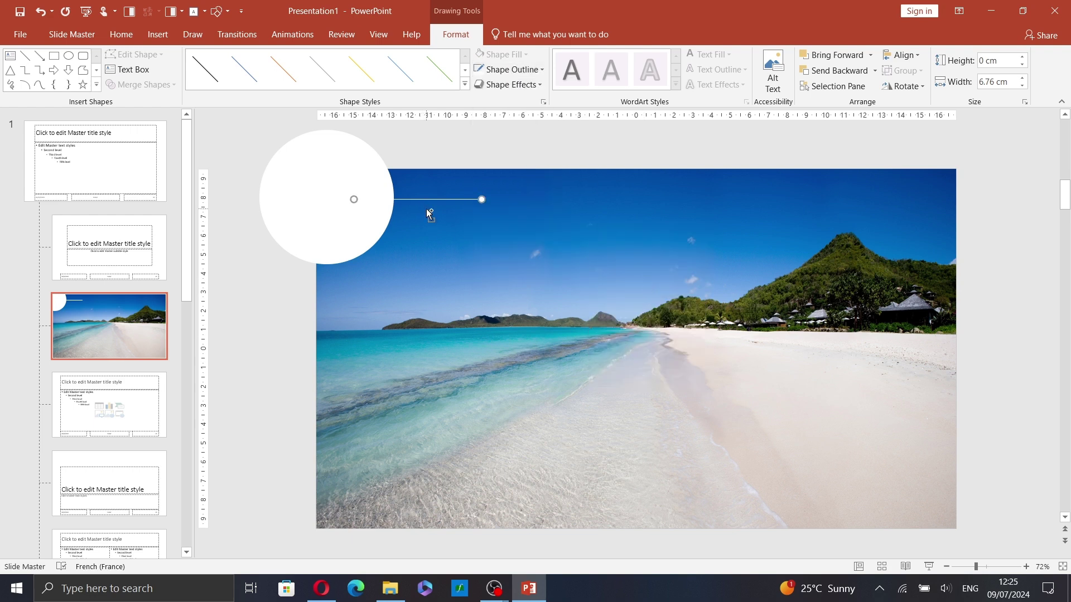
pyautogui.hotkey('ctrl', 'd')
pyautogui.moveTo(426, 209)
pyautogui.mouseDown()
pyautogui.moveTo(926, 537)
pyautogui.moveTo(920, 511)
pyautogui.moveTo(897, 510)
pyautogui.mouseUp()
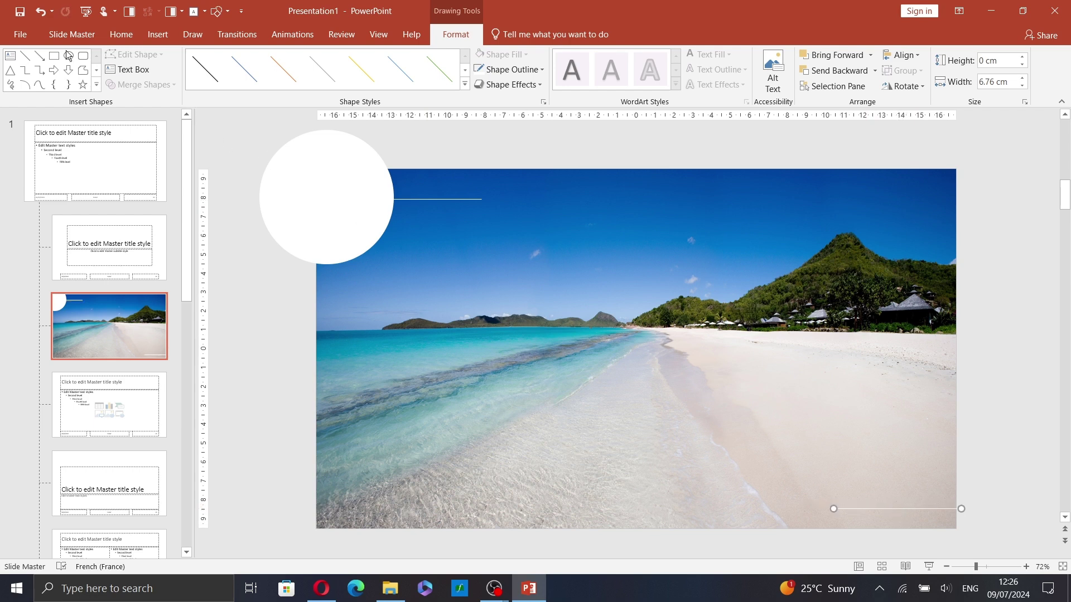
# Step: Draw a large rectangle over the beach photo
pyautogui.click(158, 34)
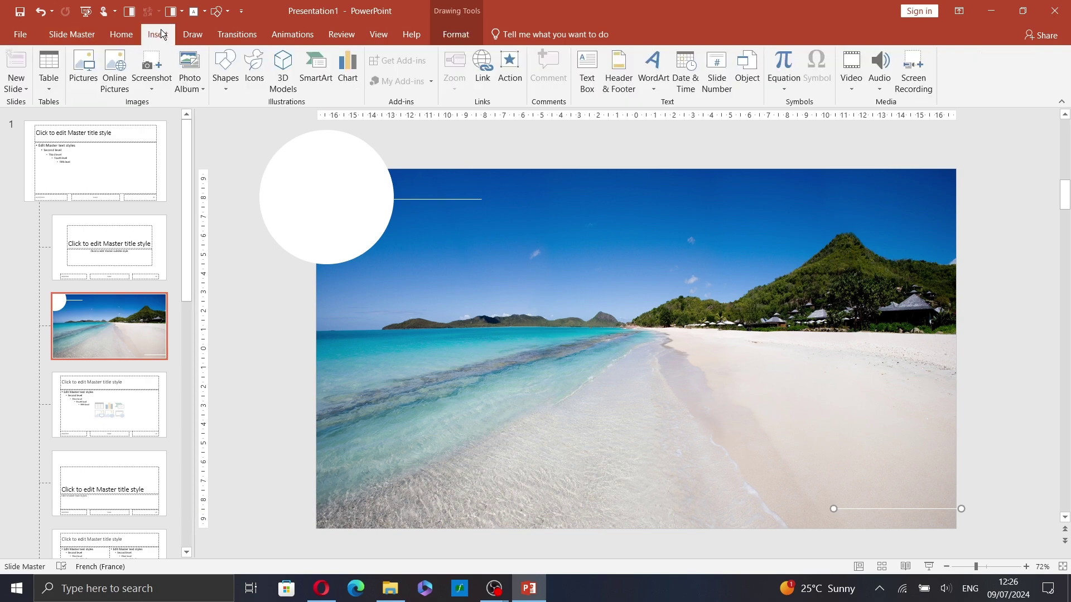
pyautogui.click(226, 73)
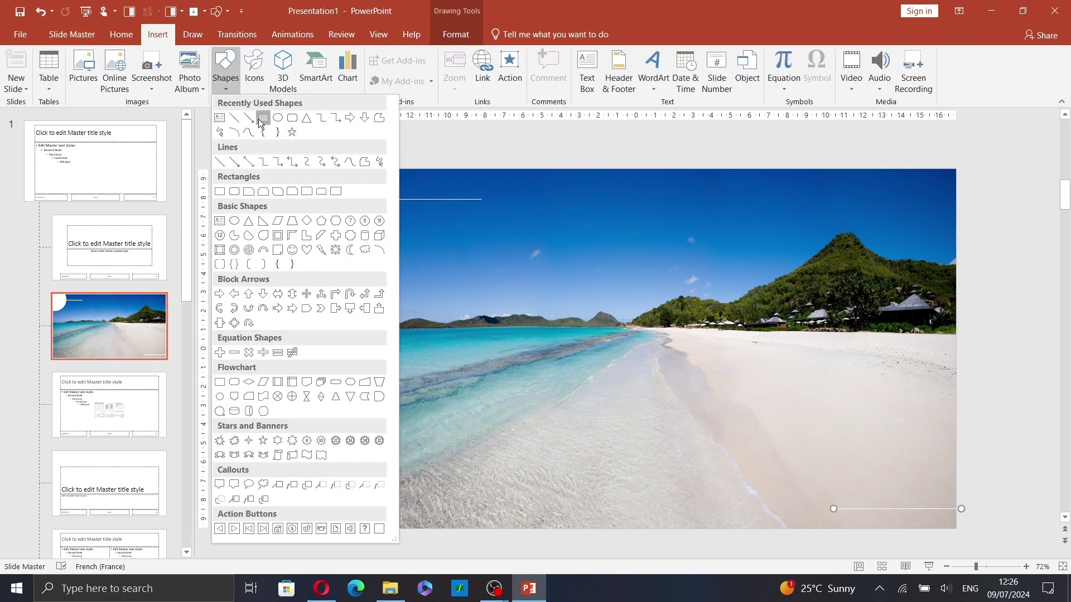
pyautogui.click(263, 119)
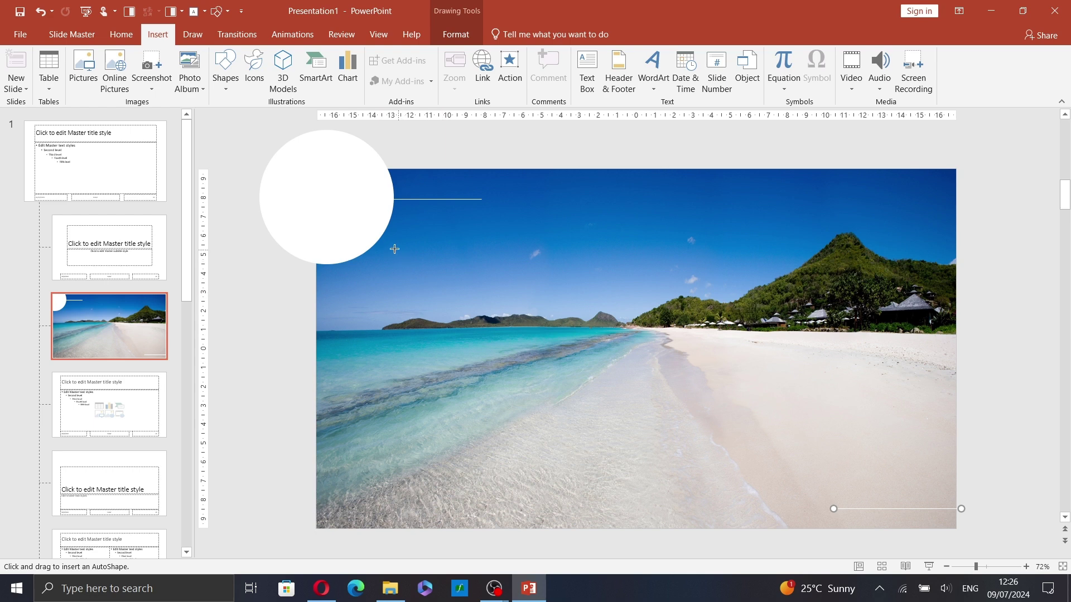
pyautogui.moveTo(400, 244); pyautogui.dragTo(915, 487)
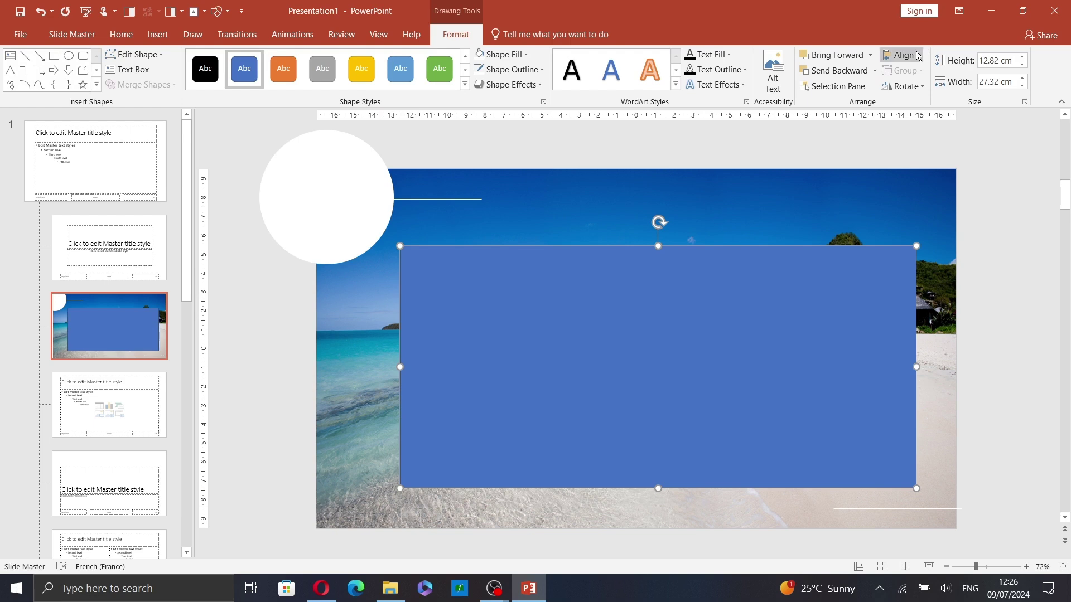
# Step: Align the rectangle to the slide's centre and middle, then nudge it slightly lower
pyautogui.click(907, 56)
pyautogui.click(924, 89)
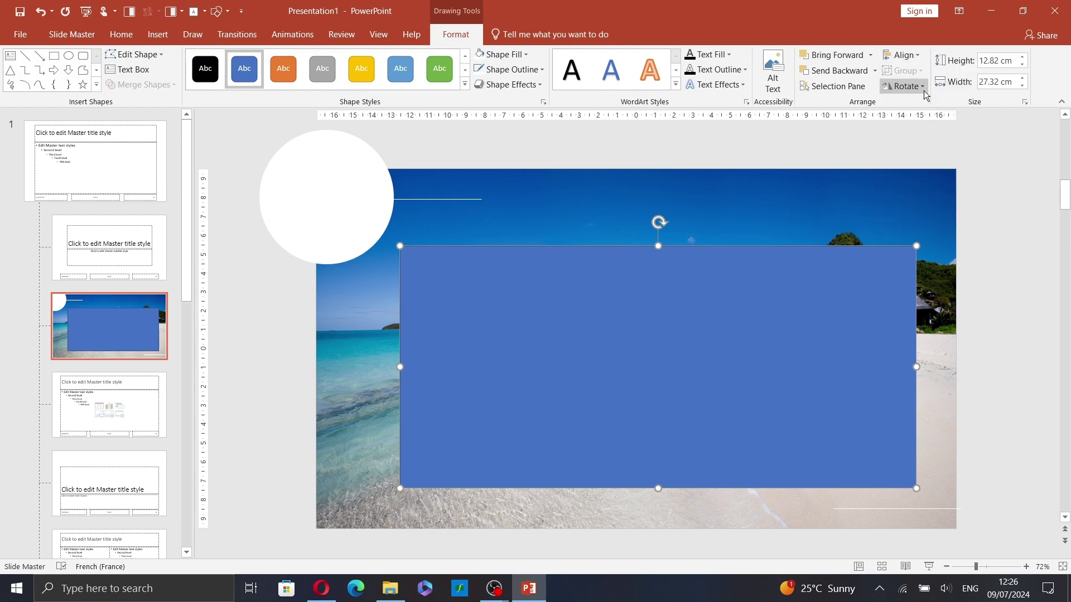
pyautogui.click(905, 56)
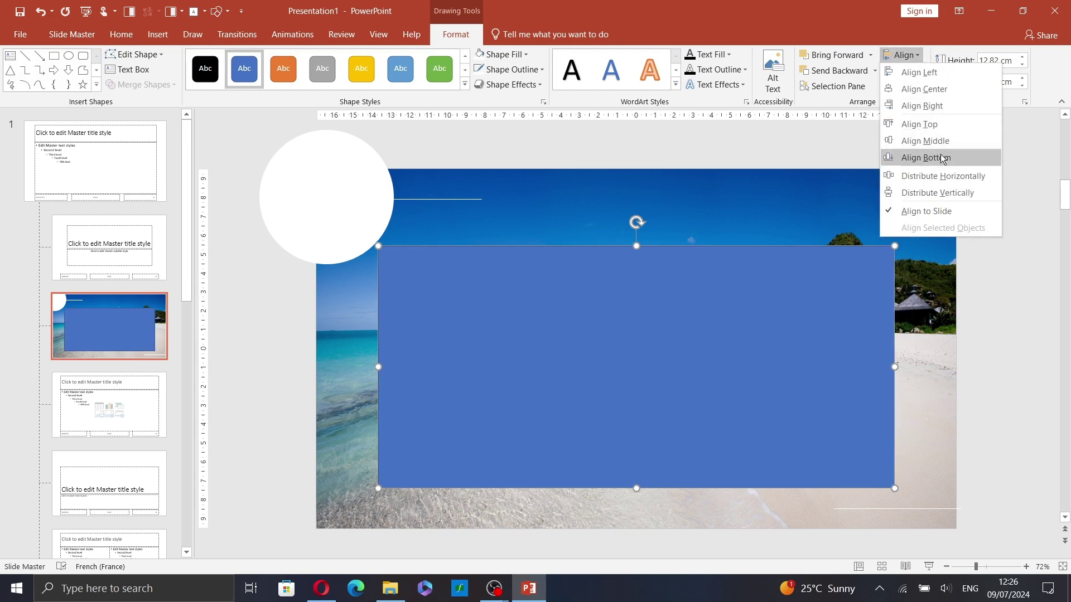
pyautogui.click(924, 141)
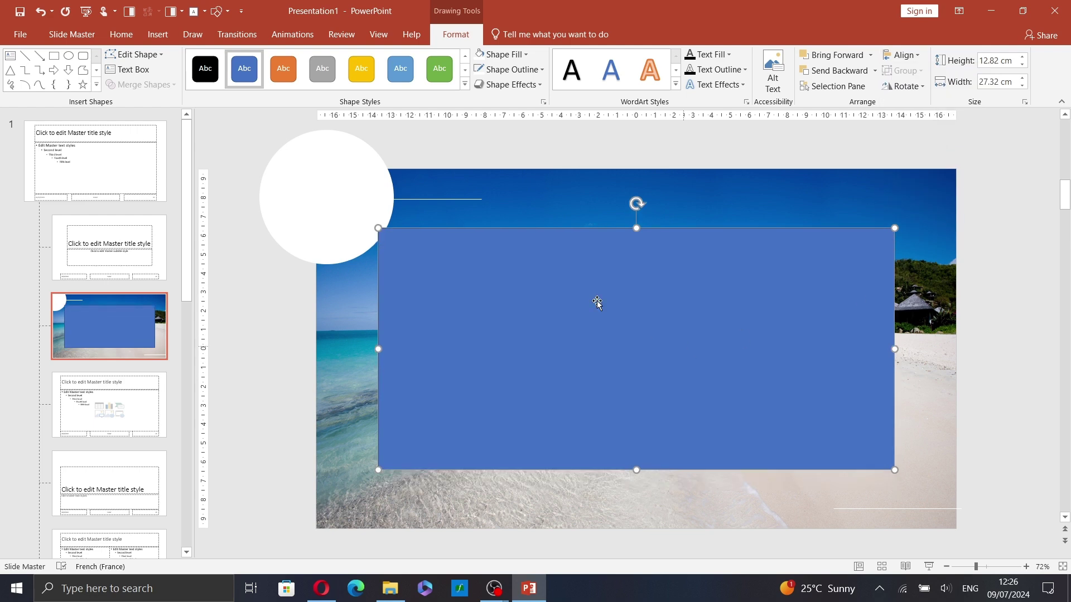
pyautogui.moveTo(730, 365); pyautogui.dragTo(730, 374)
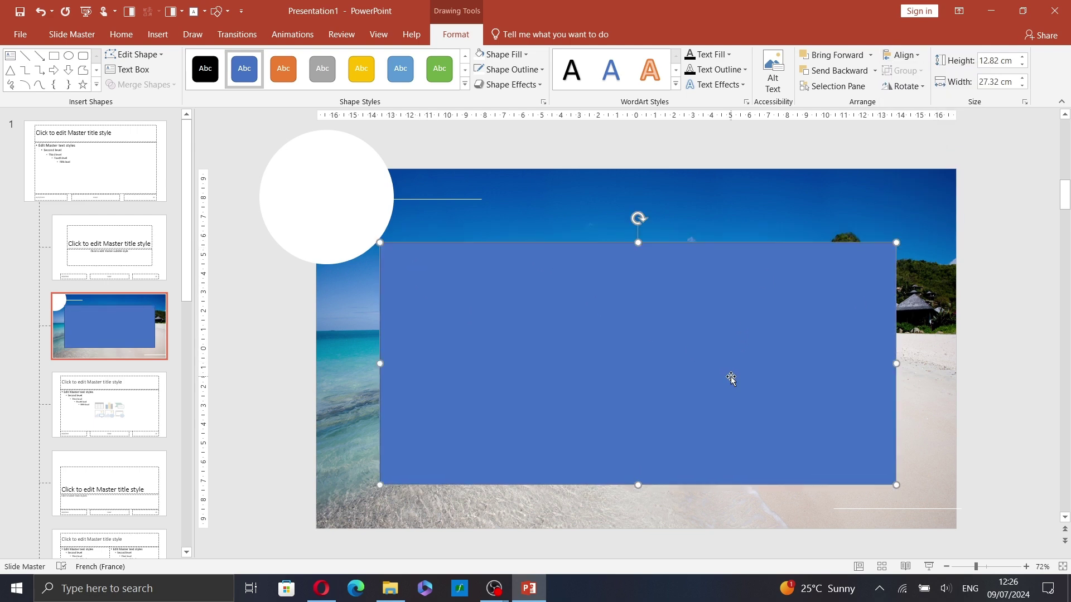
# Step: Give the rectangle a white fill and no outline
pyautogui.click(509, 69)
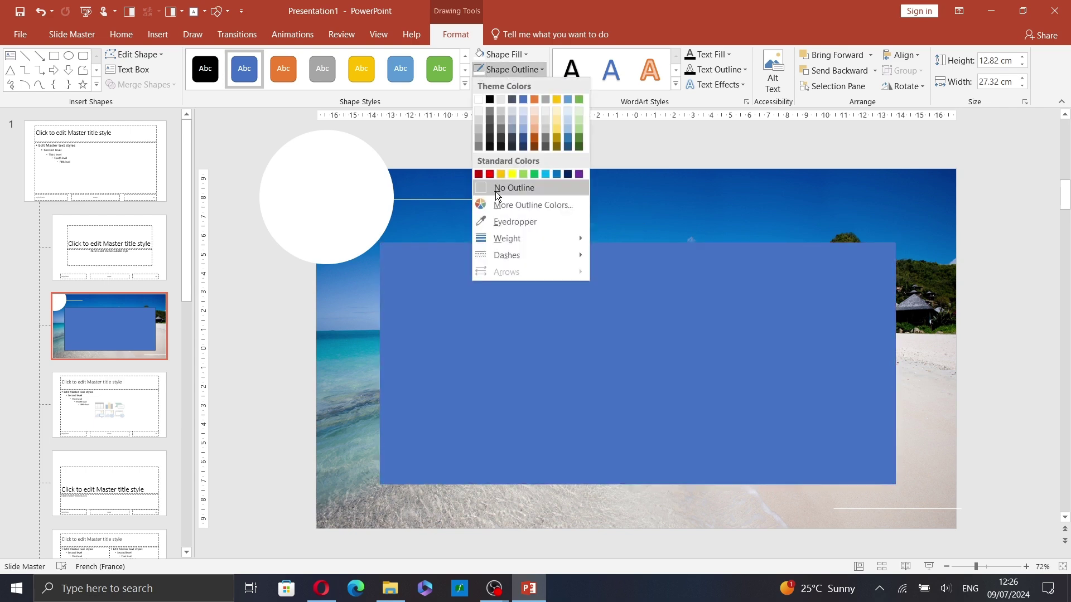
pyautogui.click(496, 191)
pyautogui.click(501, 55)
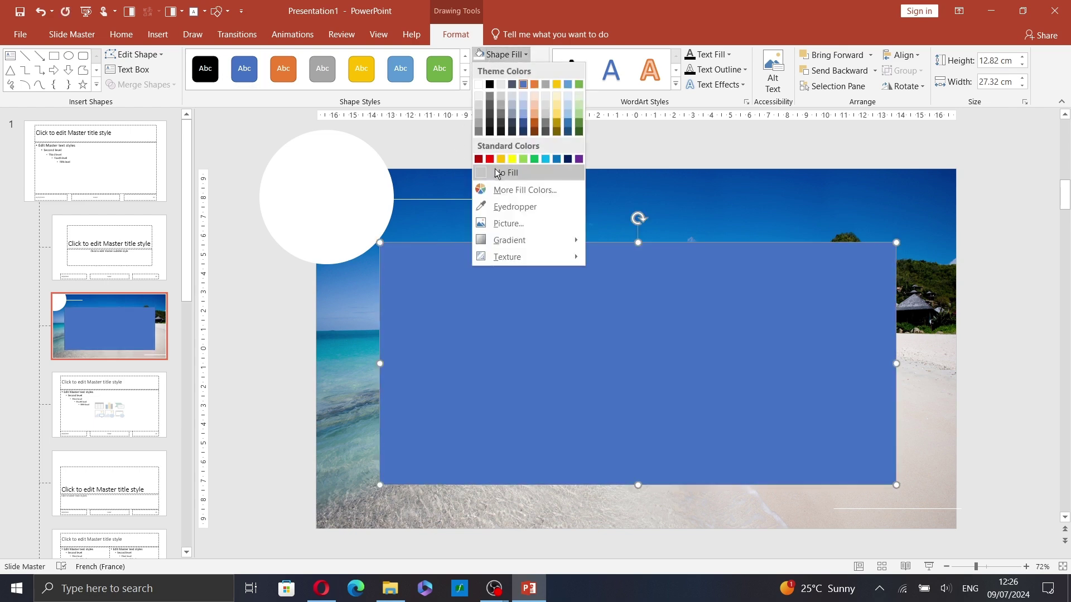
pyautogui.click(478, 84)
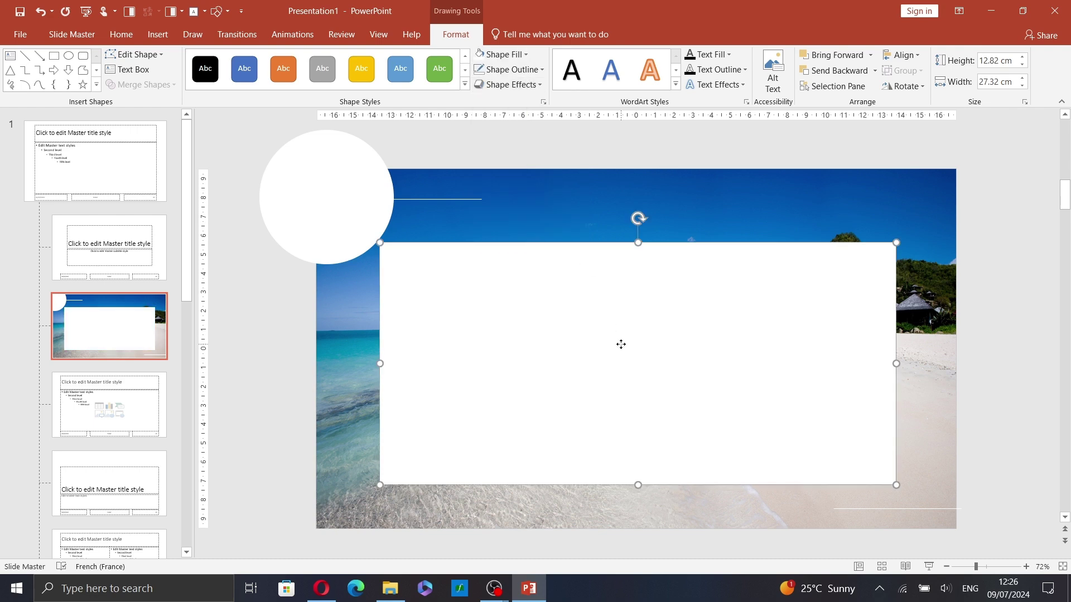
# Step: Raise the rectangle's fill transparency in Format Shape so the panel is translucent
pyautogui.rightClick(621, 344)
pyautogui.click(672, 316)
pyautogui.click(903, 196)
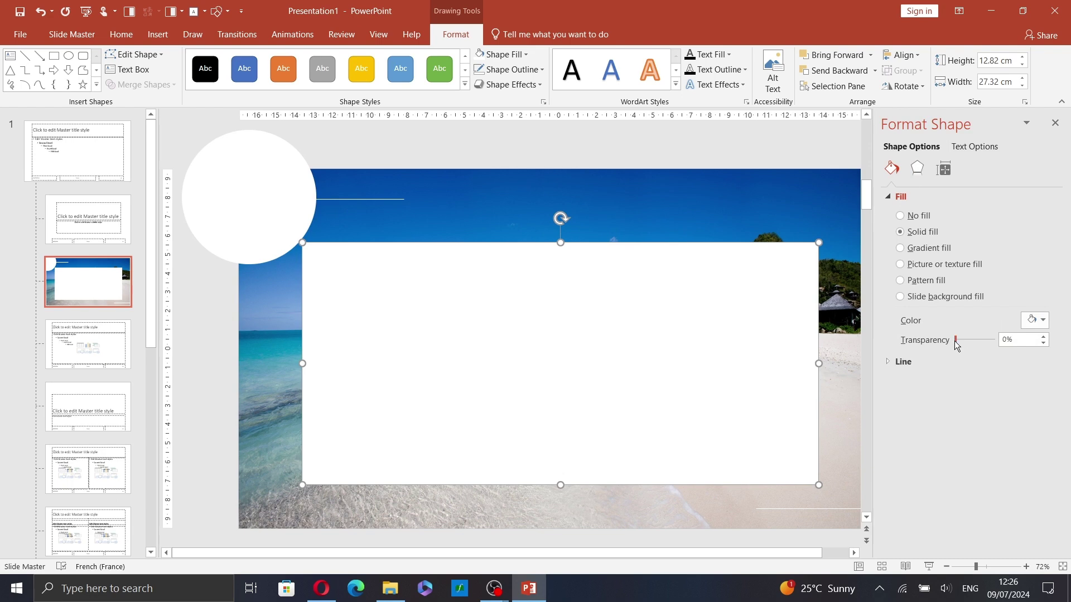
pyautogui.moveTo(955, 340); pyautogui.dragTo(968, 343)
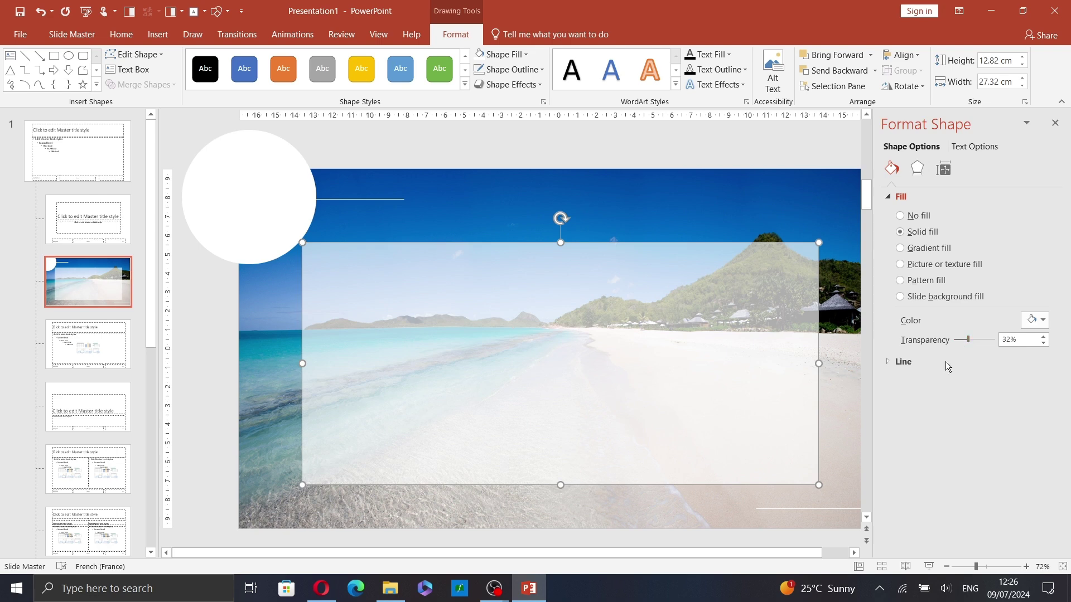
pyautogui.click(796, 193)
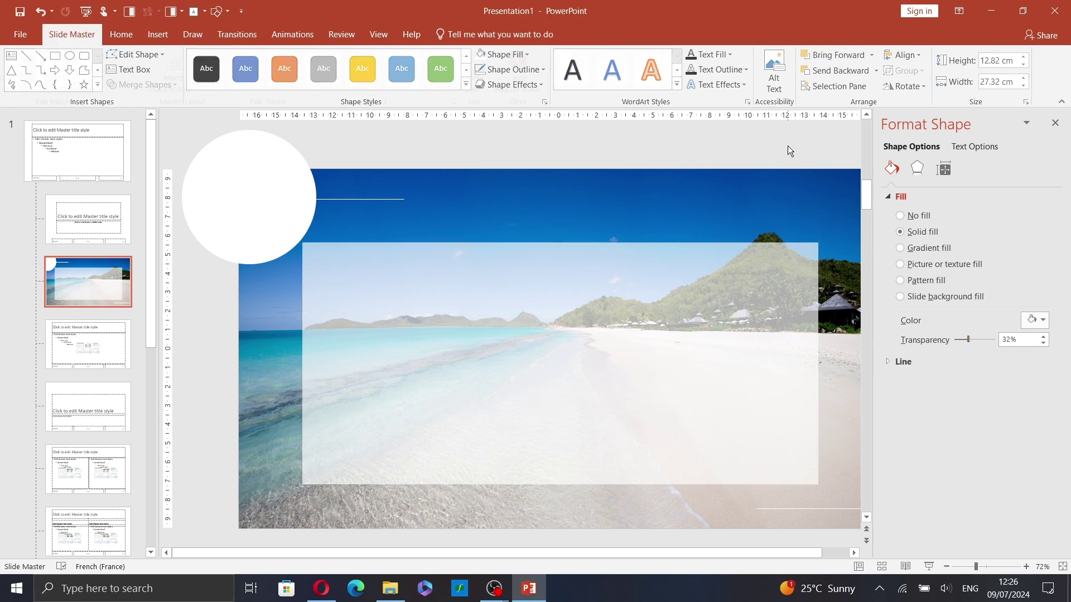
# Step: Close the background pane and Master view, then add a slide with the custom beach layout
pyautogui.click(1055, 123)
pyautogui.click(525, 70)
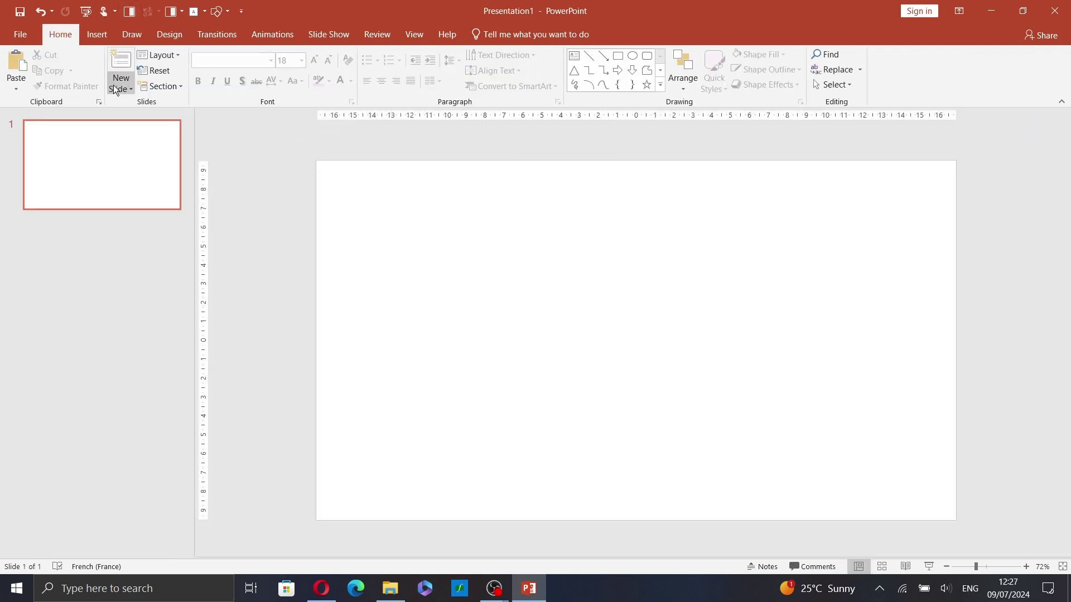
pyautogui.click(117, 89)
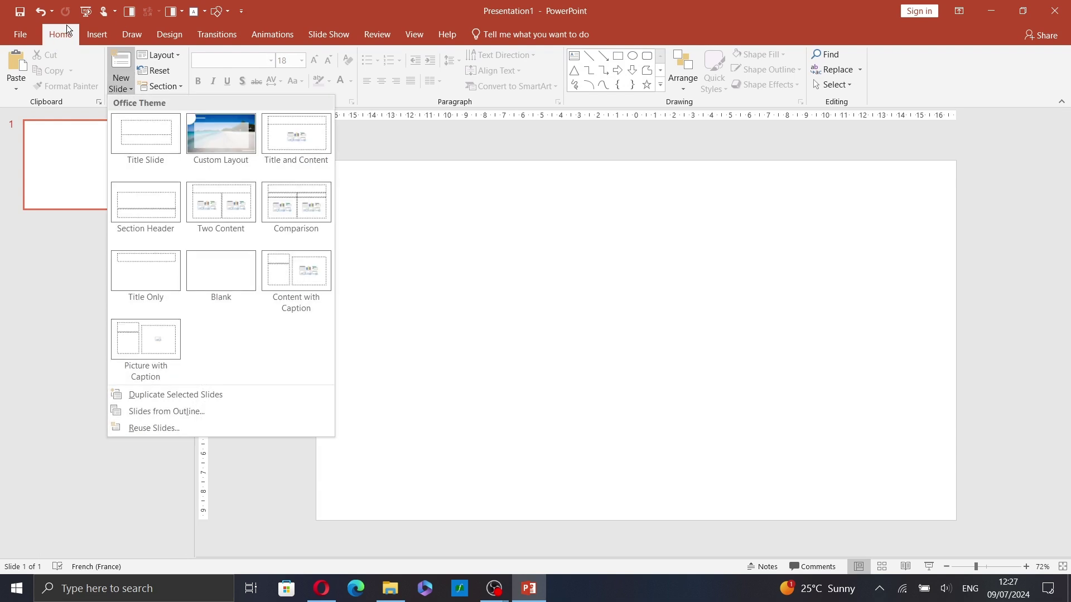
pyautogui.click(221, 138)
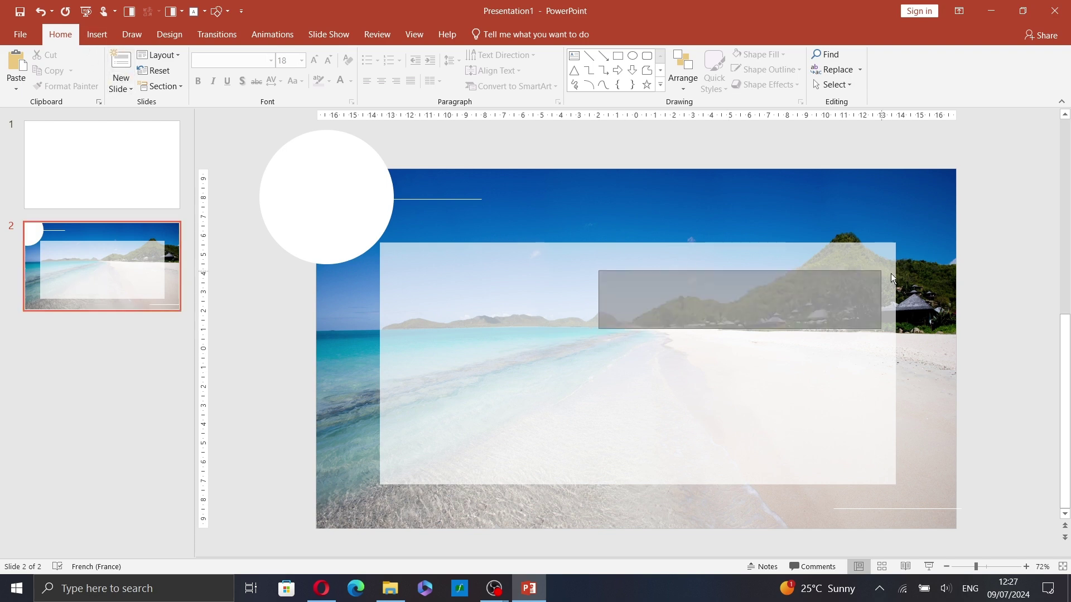
# Step: Draw a large text box inside the translucent white panel on the beach slide
pyautogui.moveTo(482, 274); pyautogui.dragTo(633, 363)
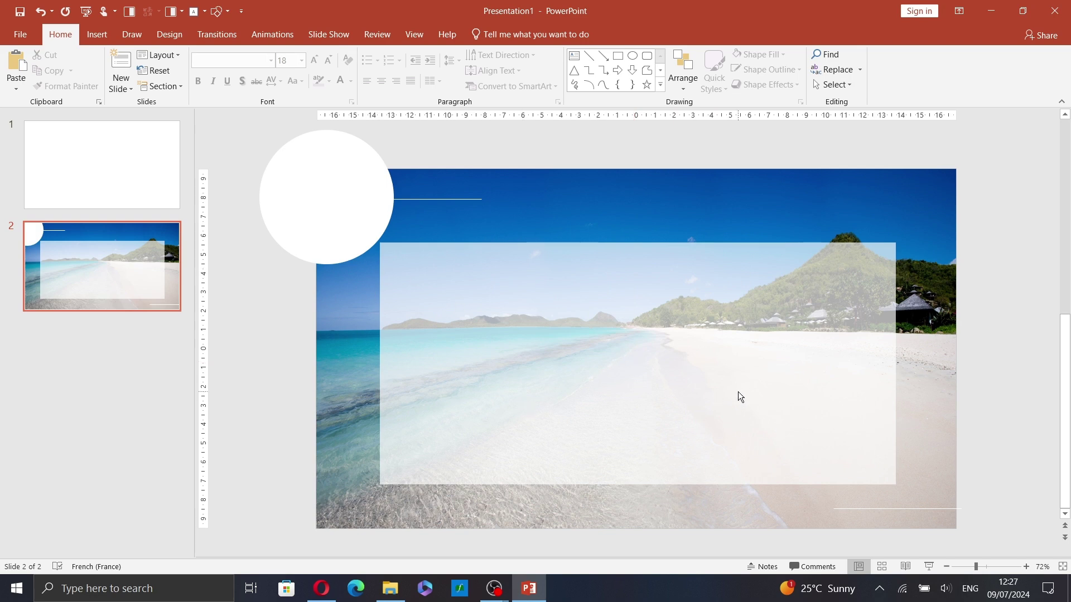
pyautogui.click(97, 34)
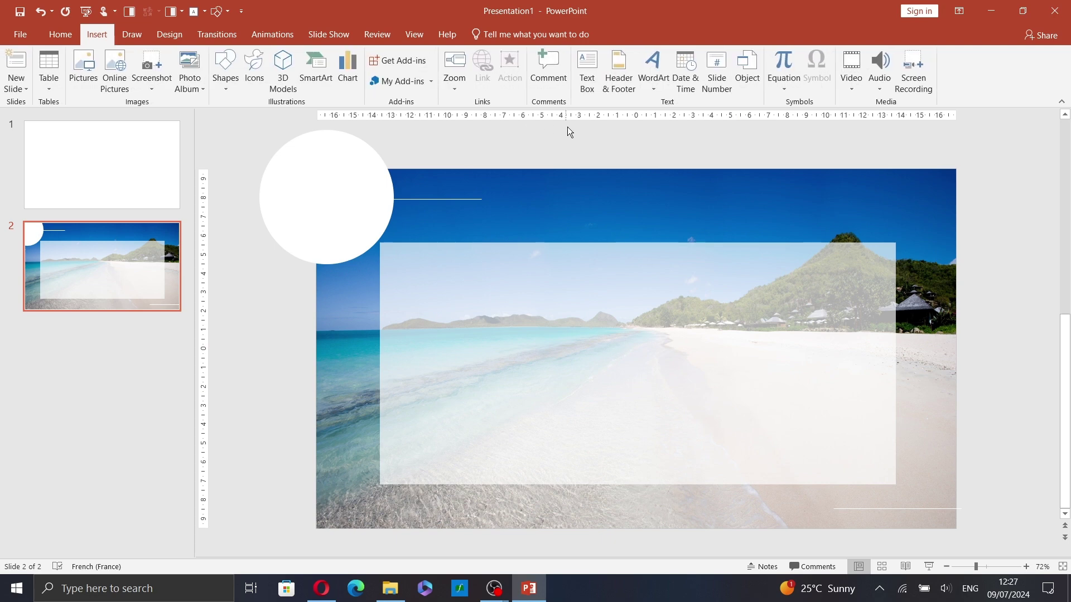
pyautogui.click(576, 88)
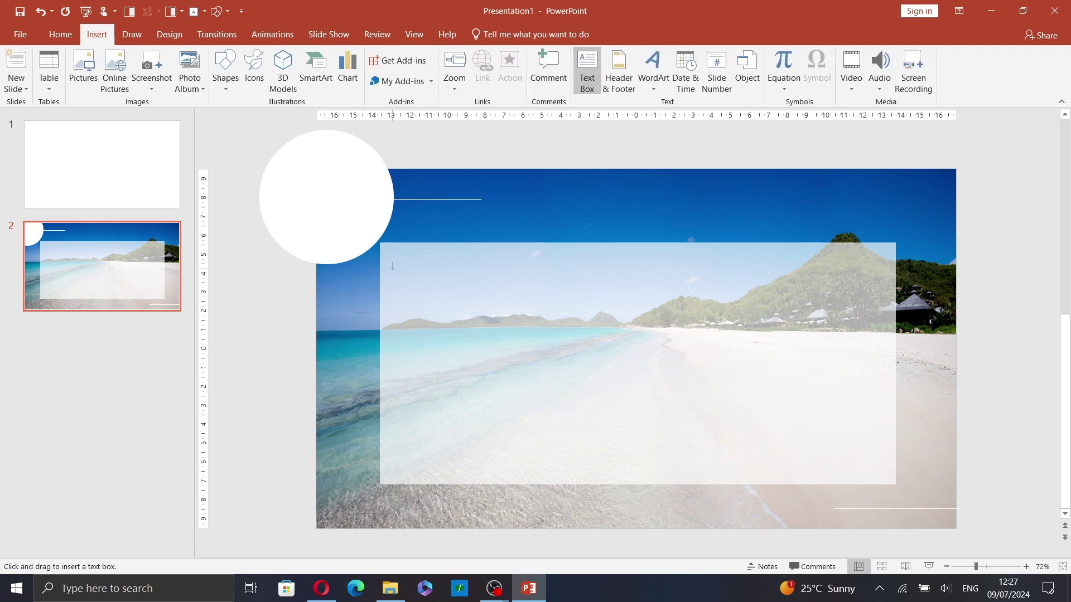
pyautogui.moveTo(387, 253); pyautogui.dragTo(886, 466)
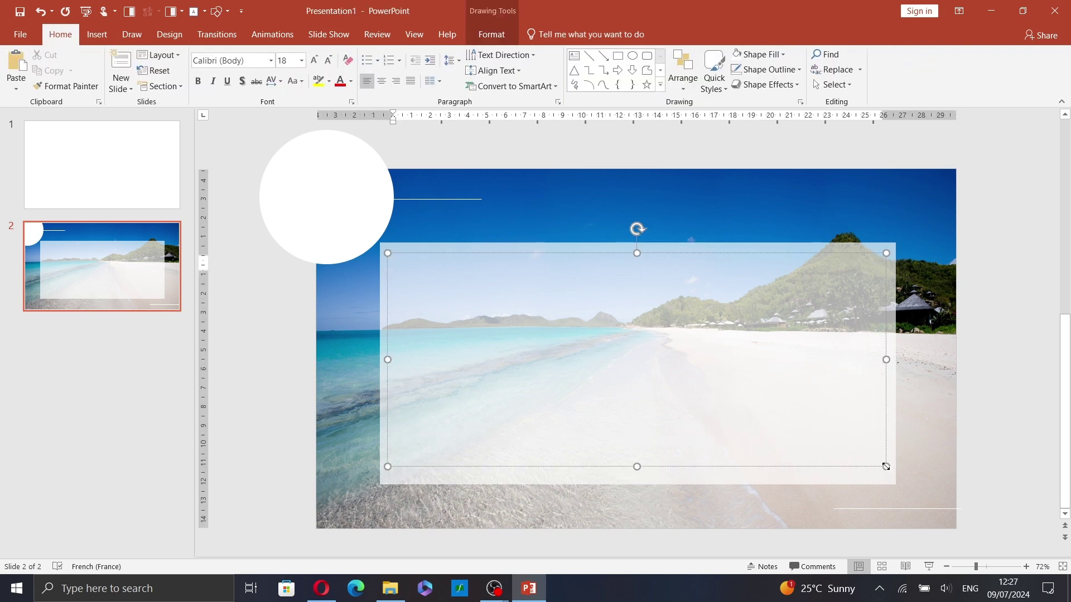